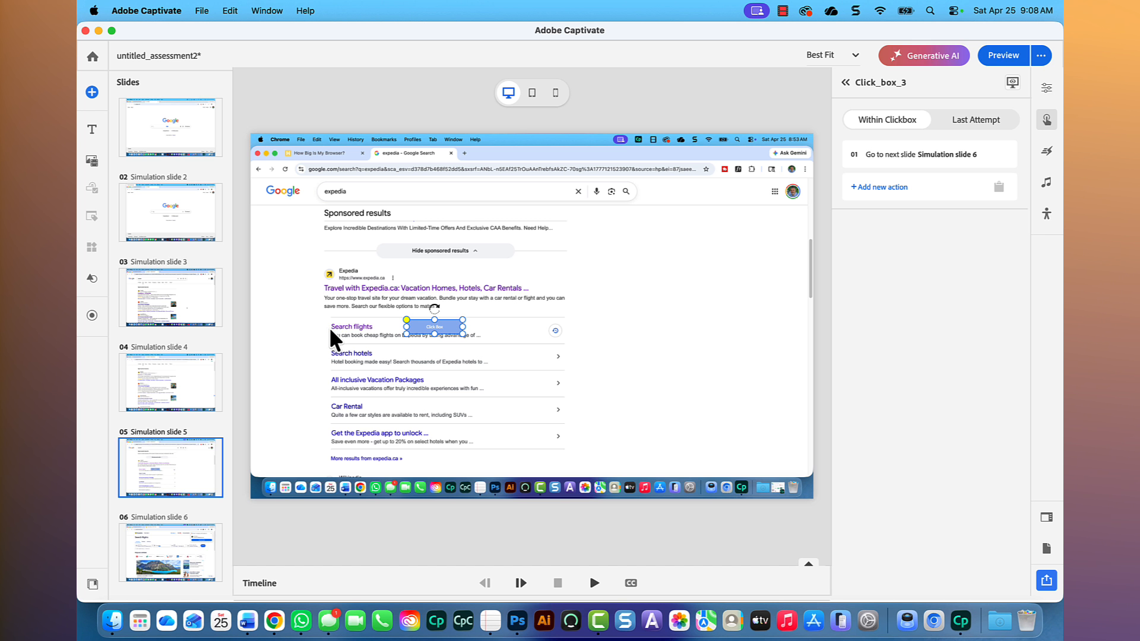
- Move the existing click box over the Search flights link and add a second one, about 594 by 55, over the Travel with Expedia.ca link
left_click_drag(452, 329, 370, 328)
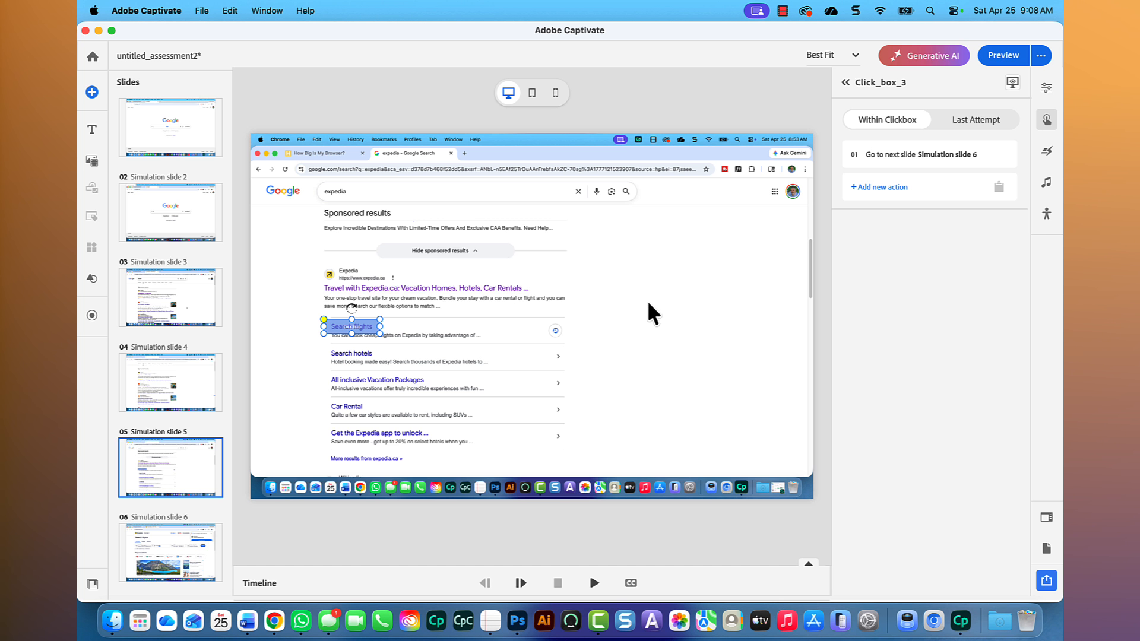
left_click(655, 326)
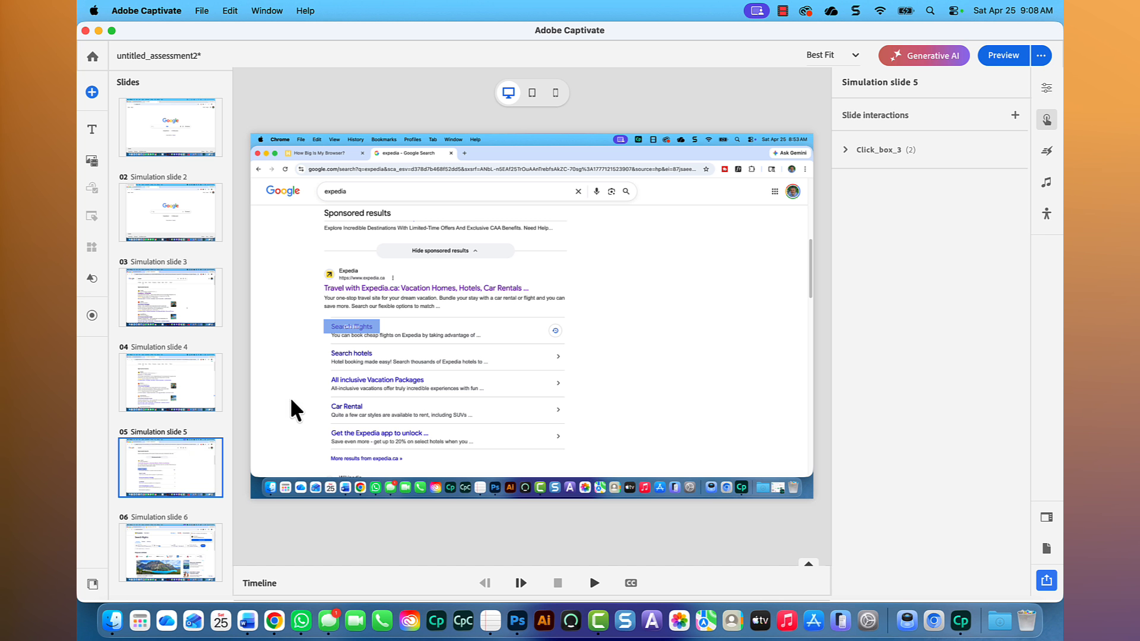
left_click(1047, 89)
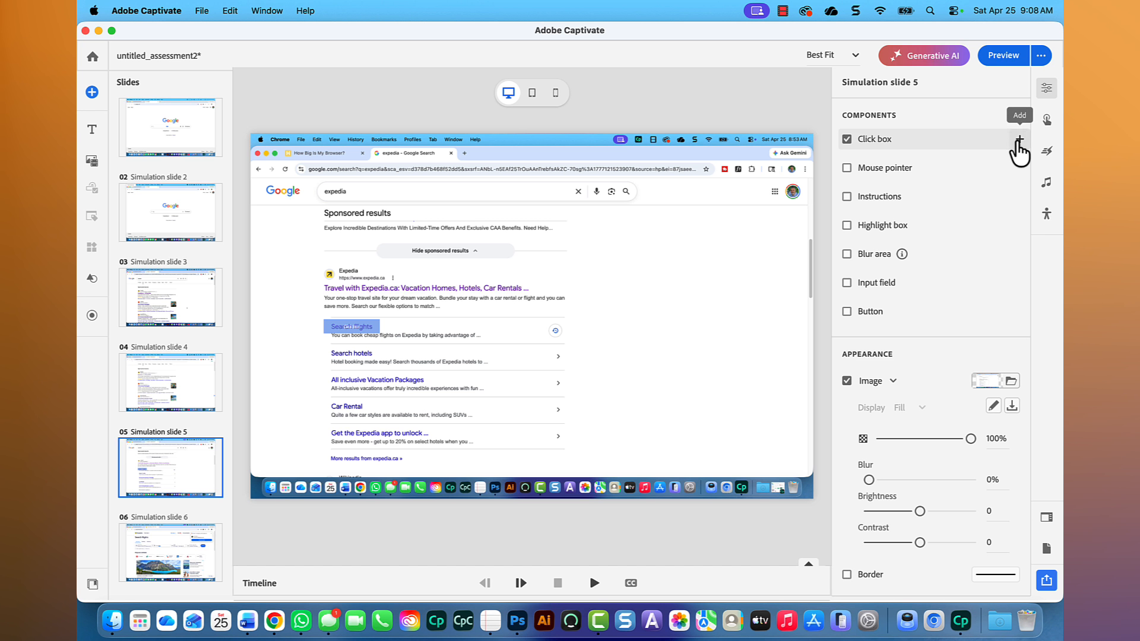
left_click(1019, 140)
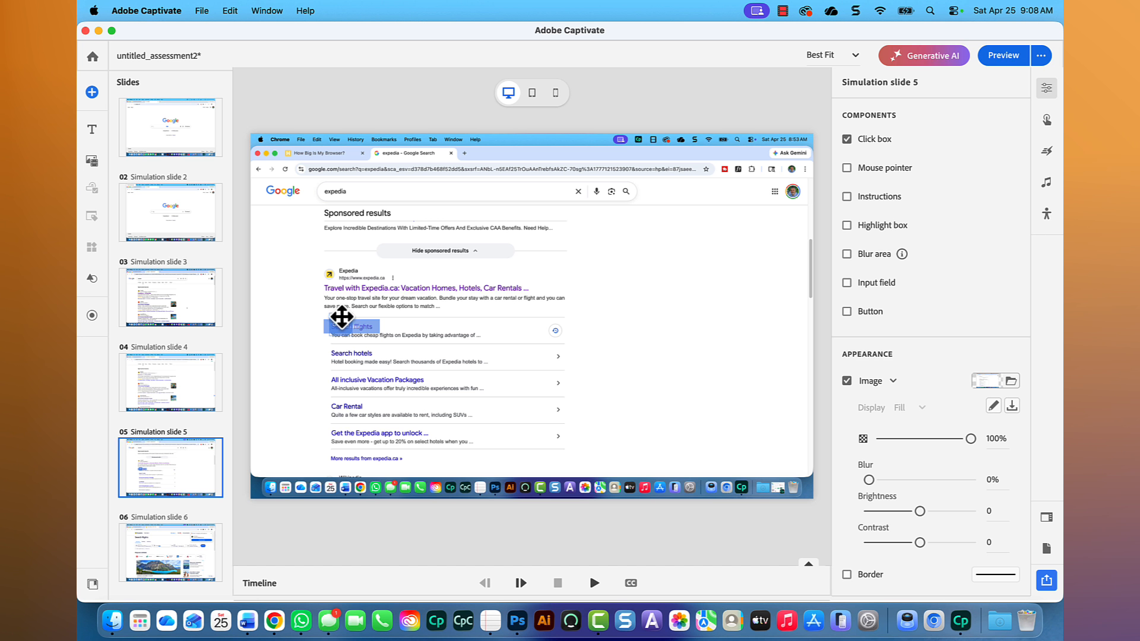
left_click_drag(342, 316, 516, 201)
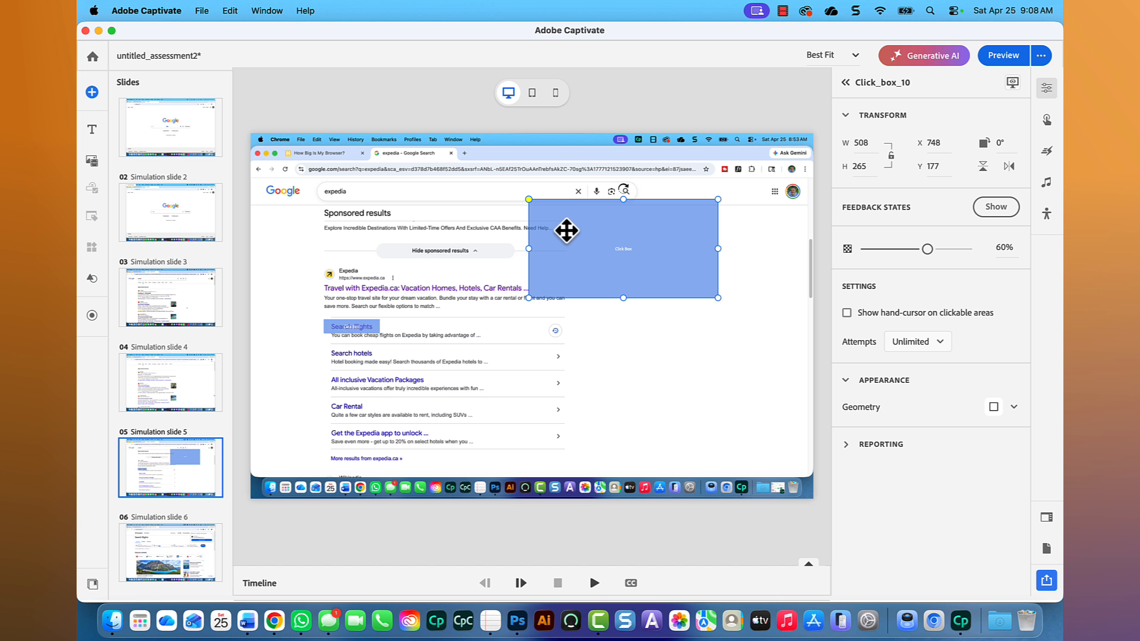
left_click_drag(568, 232, 358, 228)
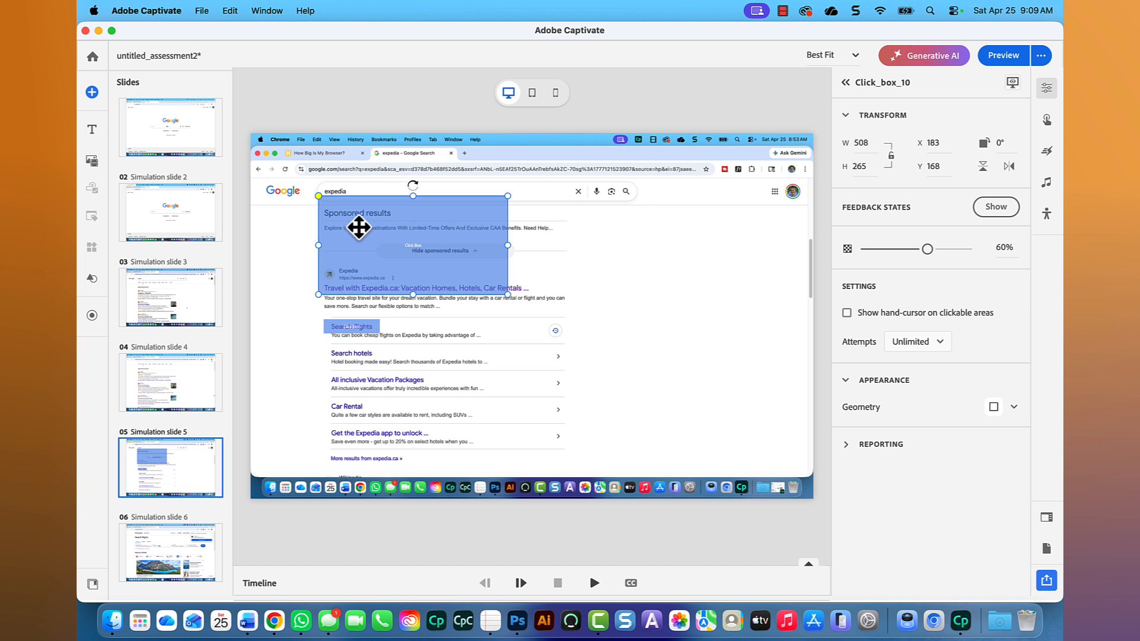
left_click_drag(508, 196, 539, 274)
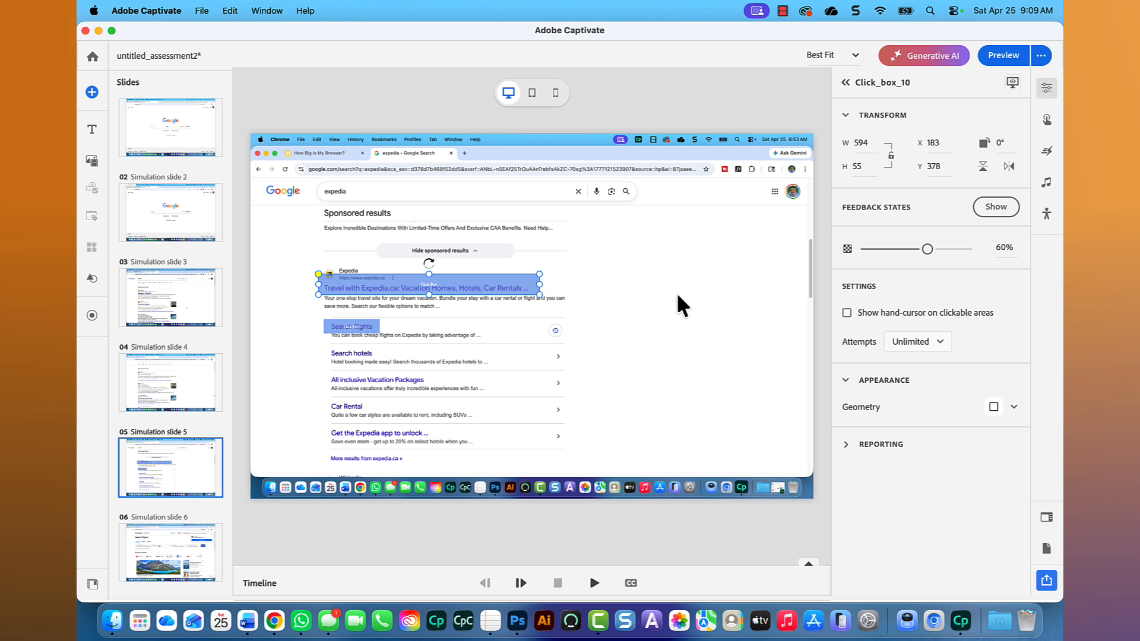
left_click(665, 116)
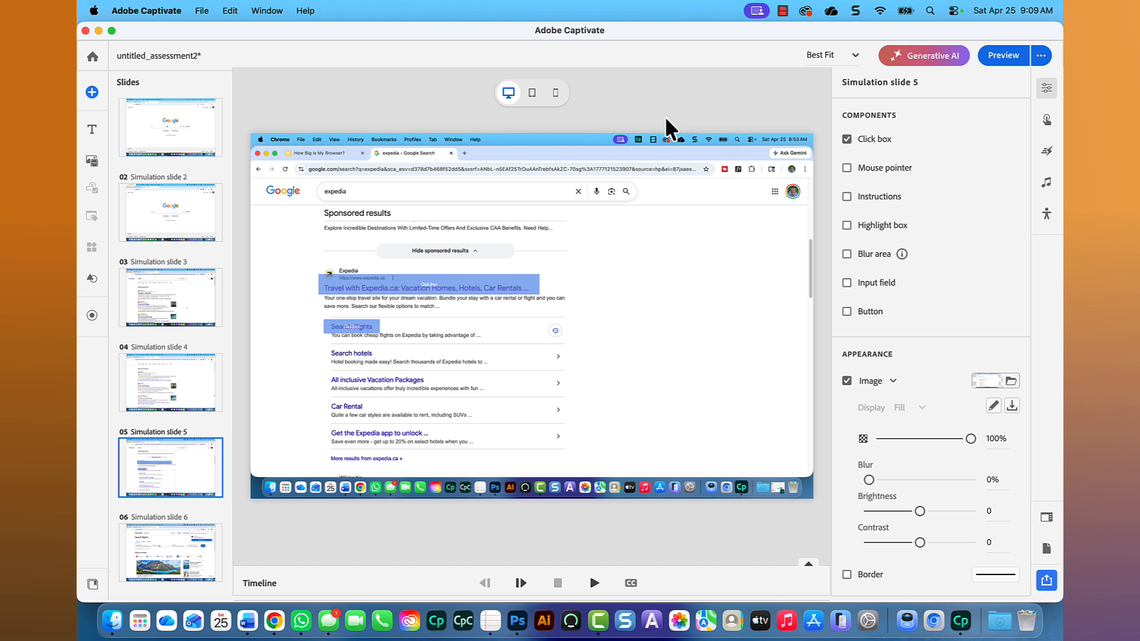
- Add an instruction box beside the search results, about 501 by 145, reading "Click on the link that will allow you to search for a flight."
left_click(847, 197)
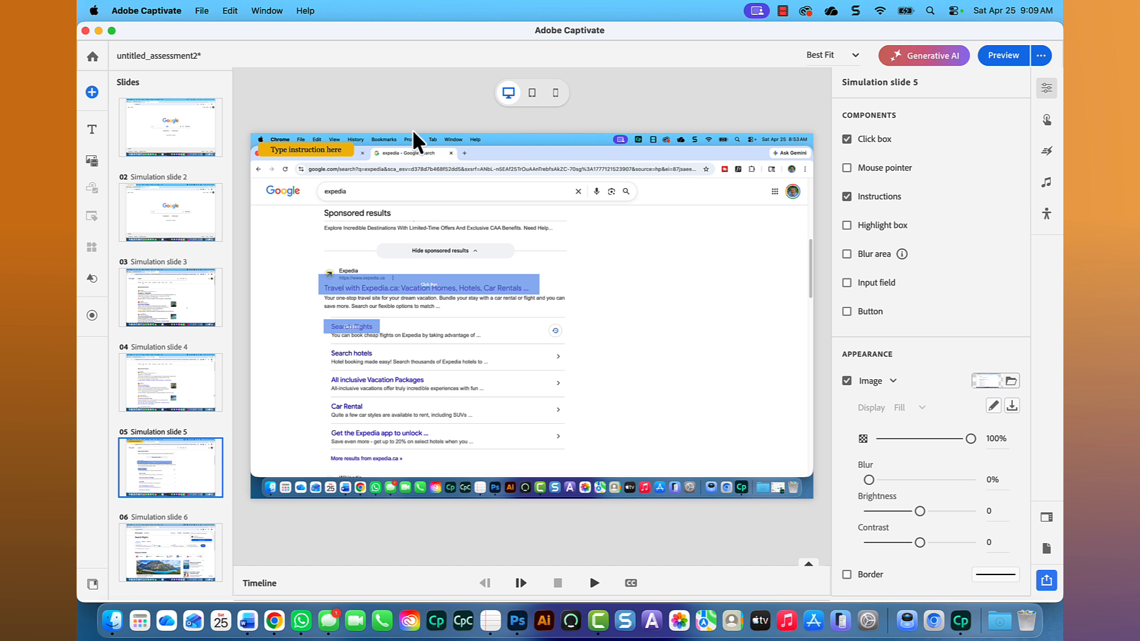
left_click(362, 162)
left_click_drag(364, 165, 787, 311)
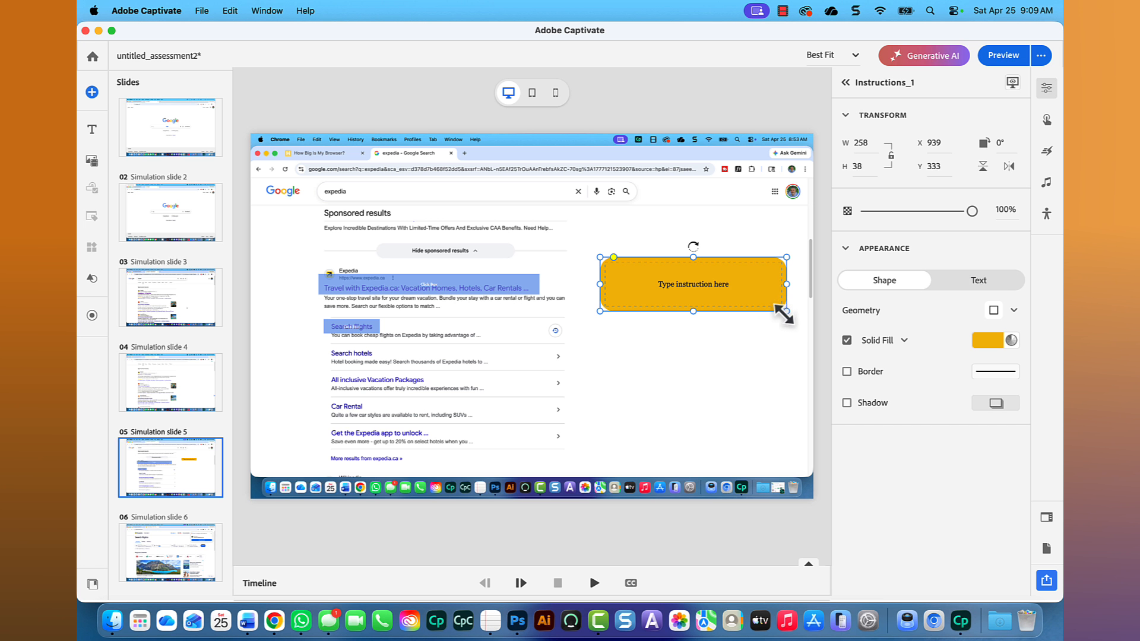
type("Cl")
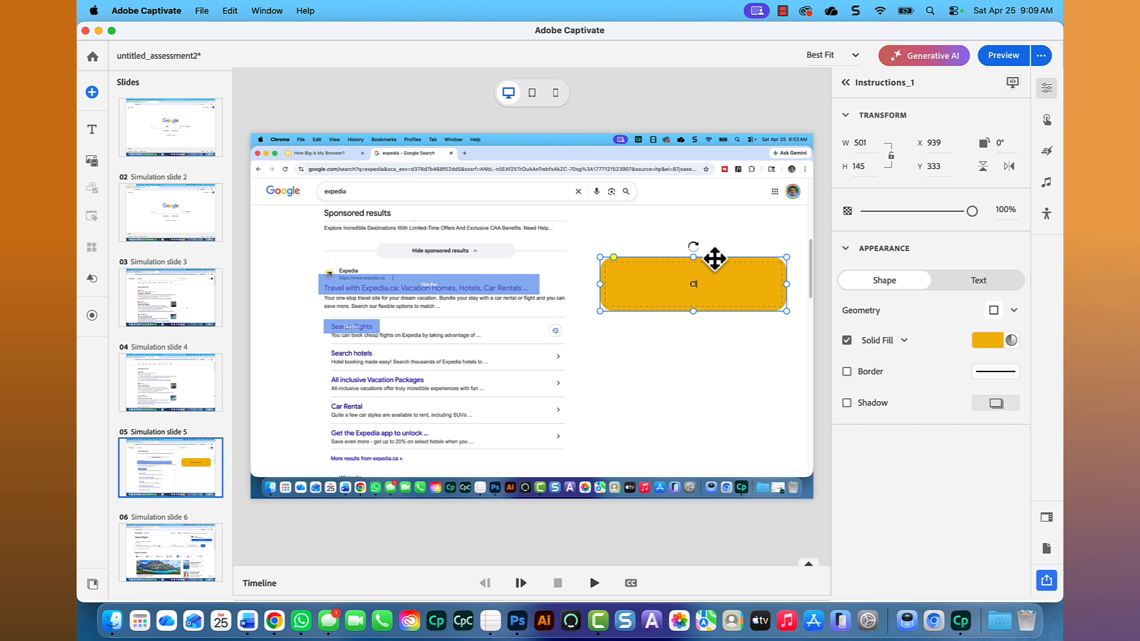
type("ick on the link that will allow you to search for a flight.")
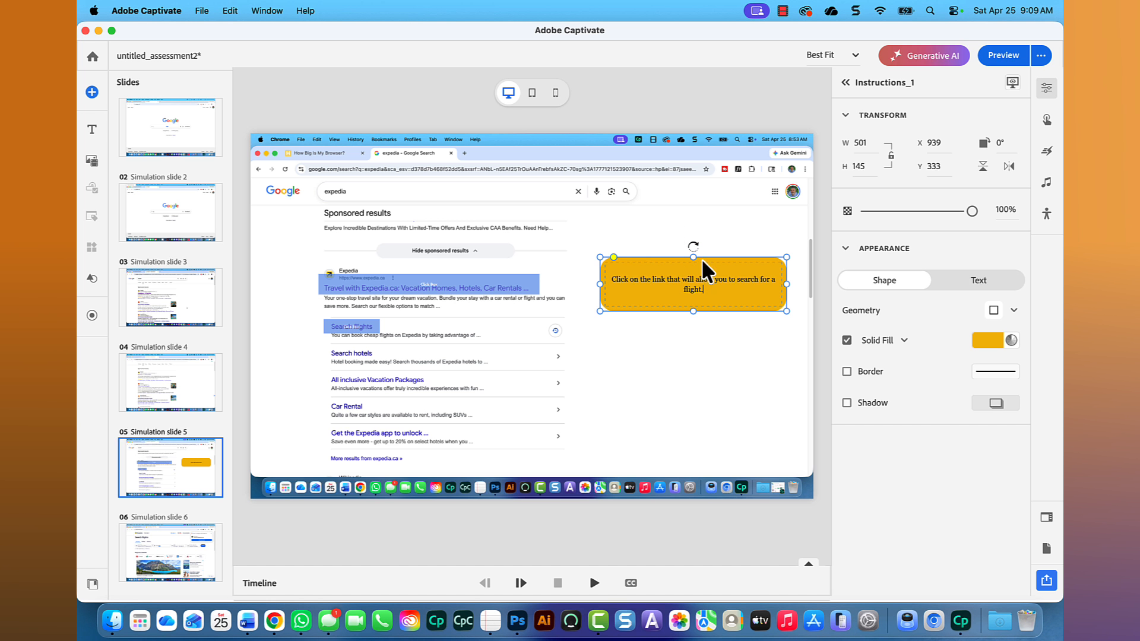
- Restyle the instruction box with the Heading 6 text preset, square corners and a size of about 487 by 162
left_click(978, 280)
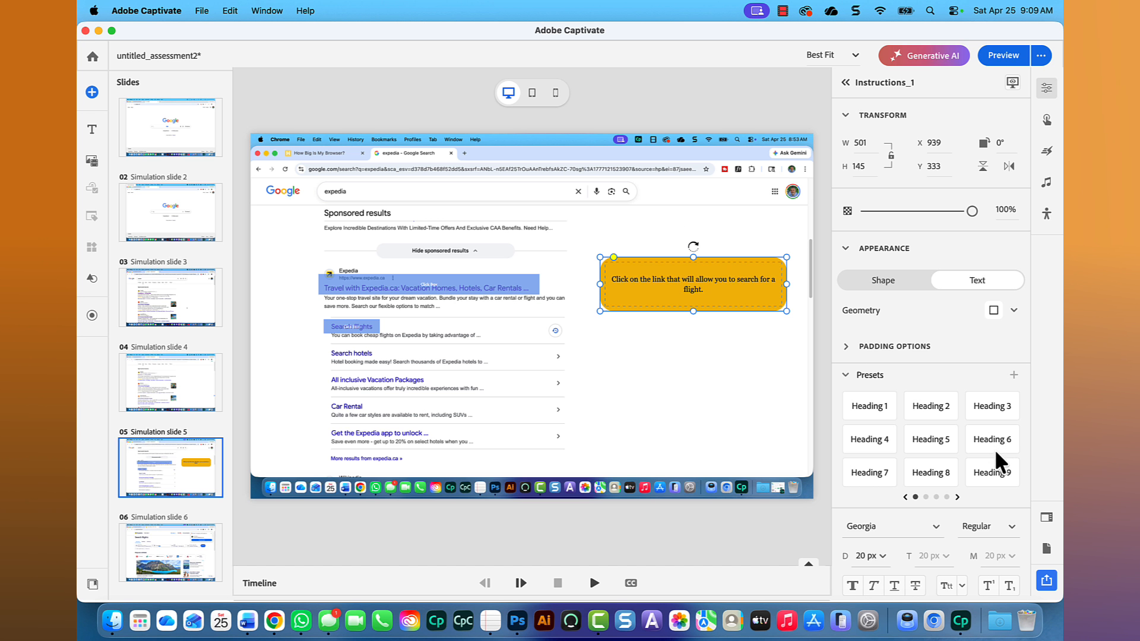
left_click(928, 442)
left_click(973, 442)
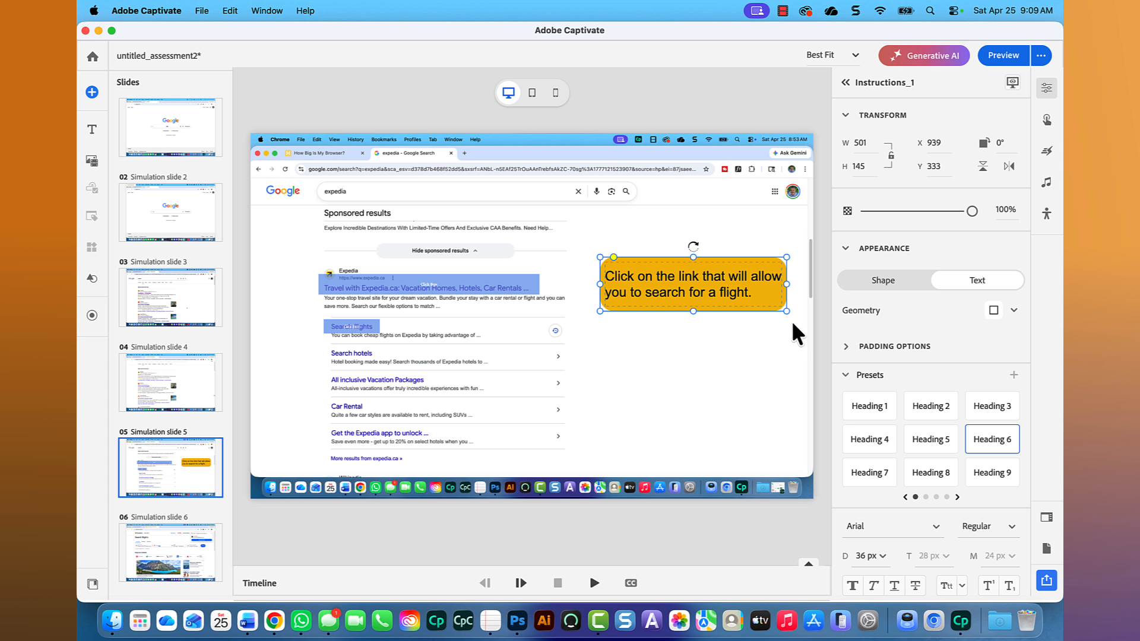
left_click_drag(786, 317, 790, 319)
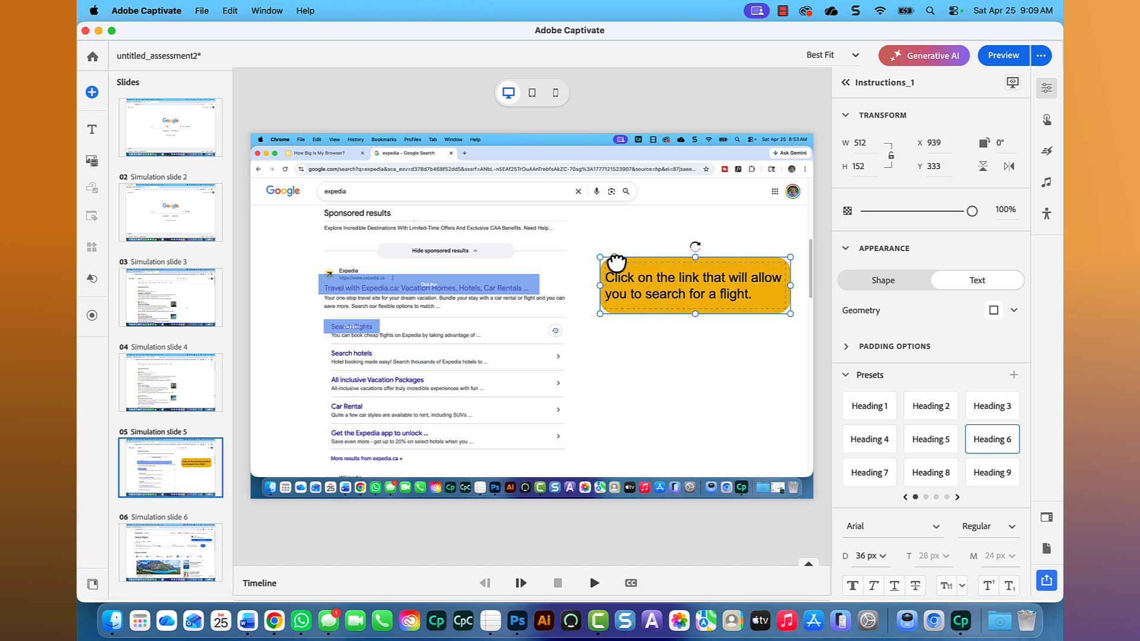
mouse_move(790, 315)
left_mouse_down()
mouse_move(760, 323)
mouse_move(783, 319)
left_mouse_up()
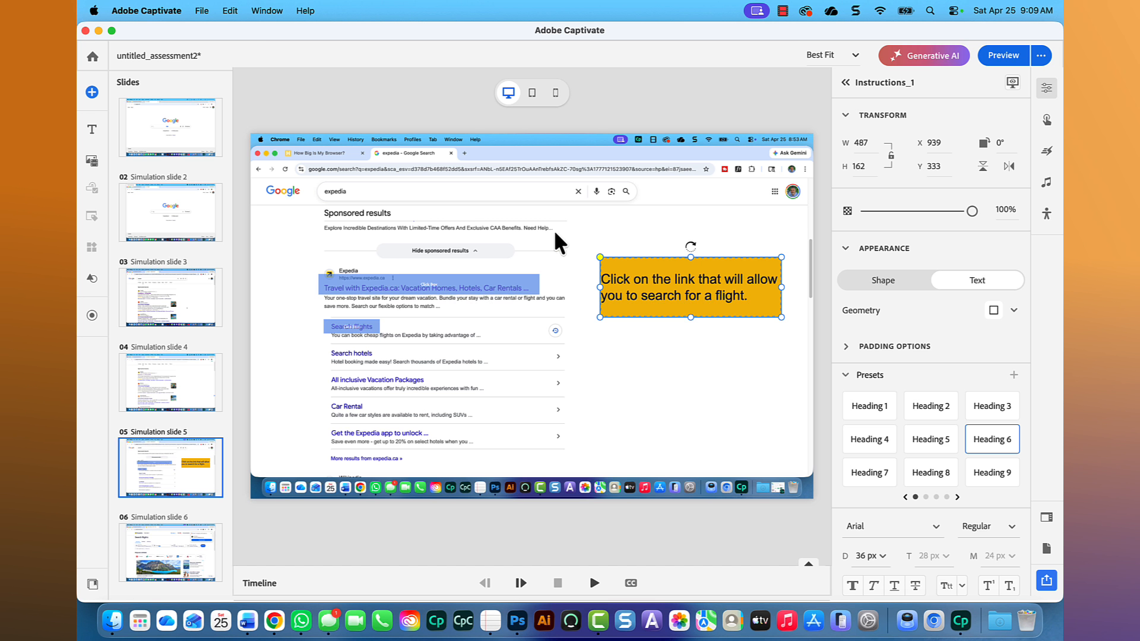
left_click(700, 118)
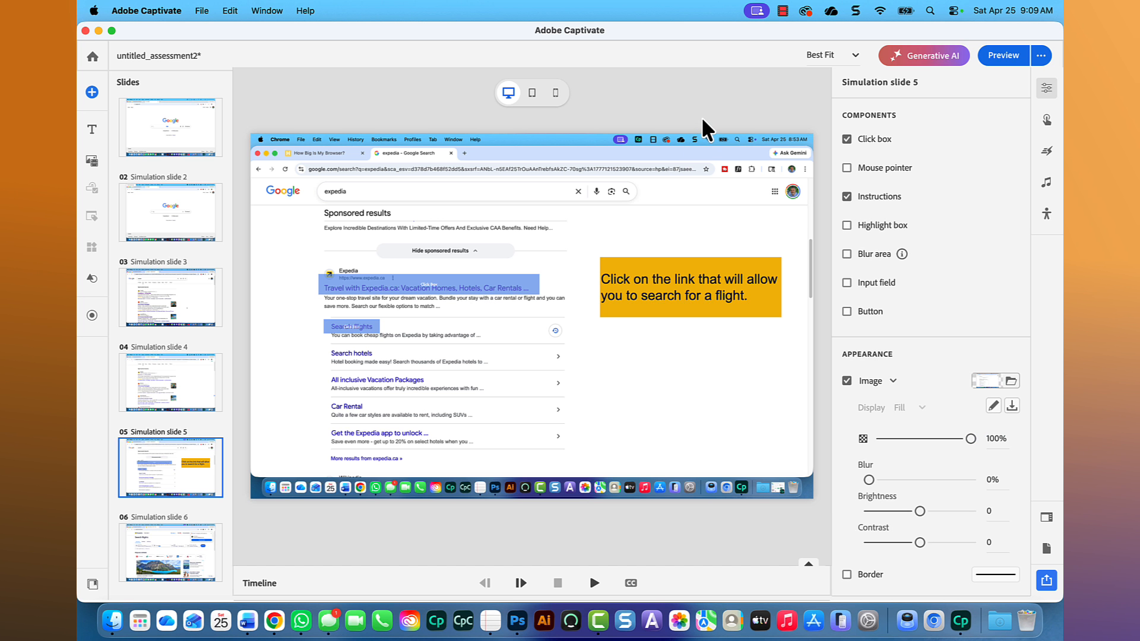
- Include both click boxes, over the Travel with Expedia.ca and Search flights links, in the quiz
left_click(465, 286)
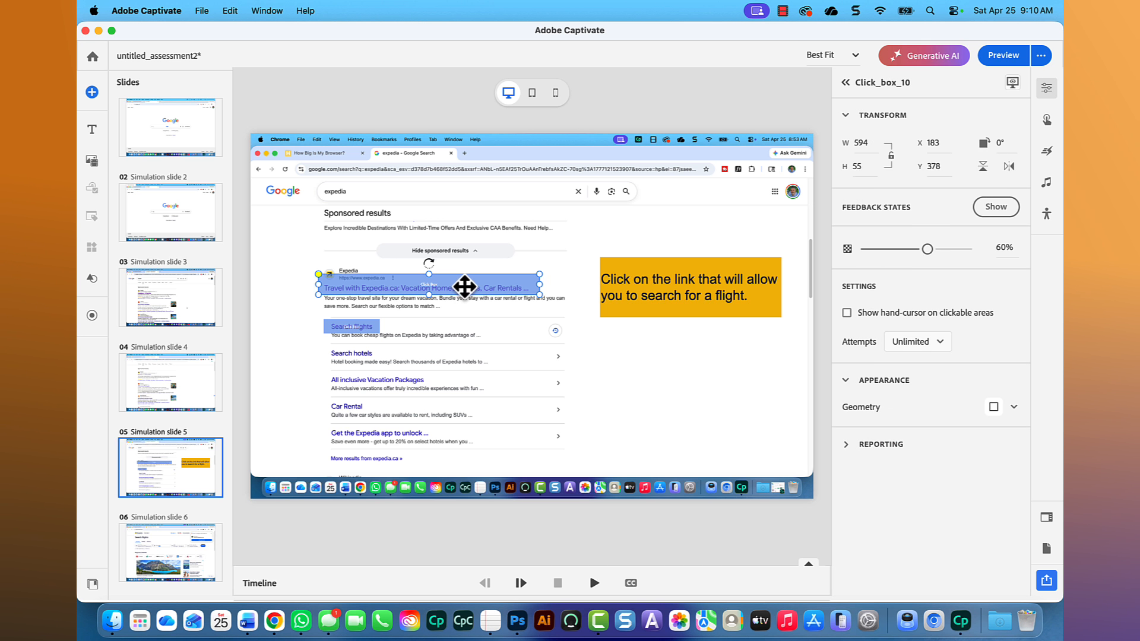
left_click(846, 446)
left_click(870, 471)
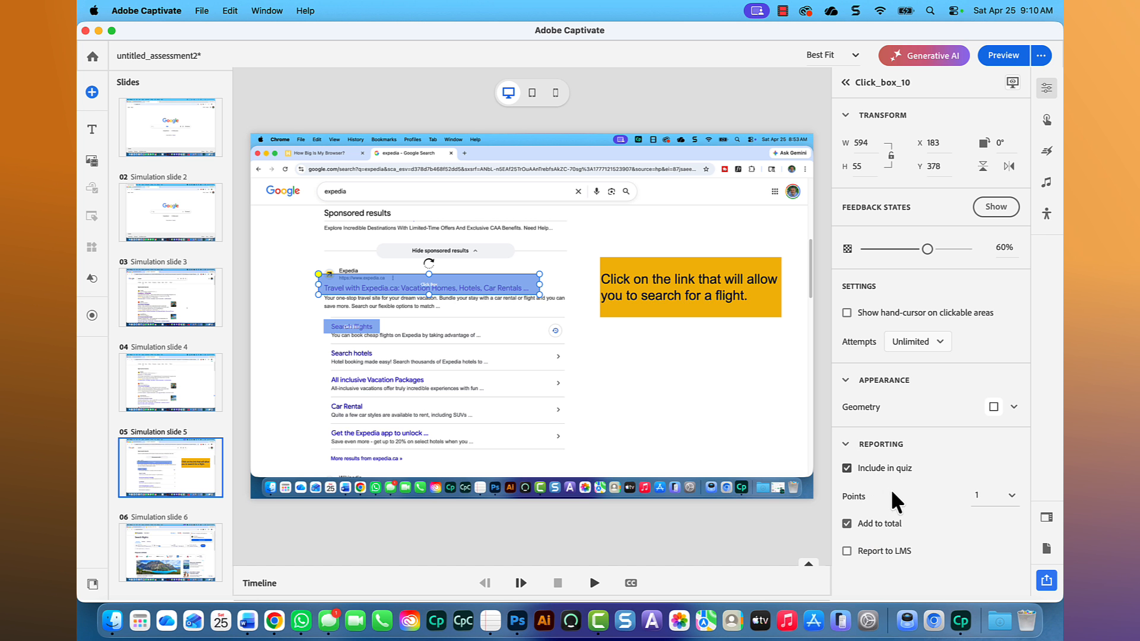
left_click(365, 329)
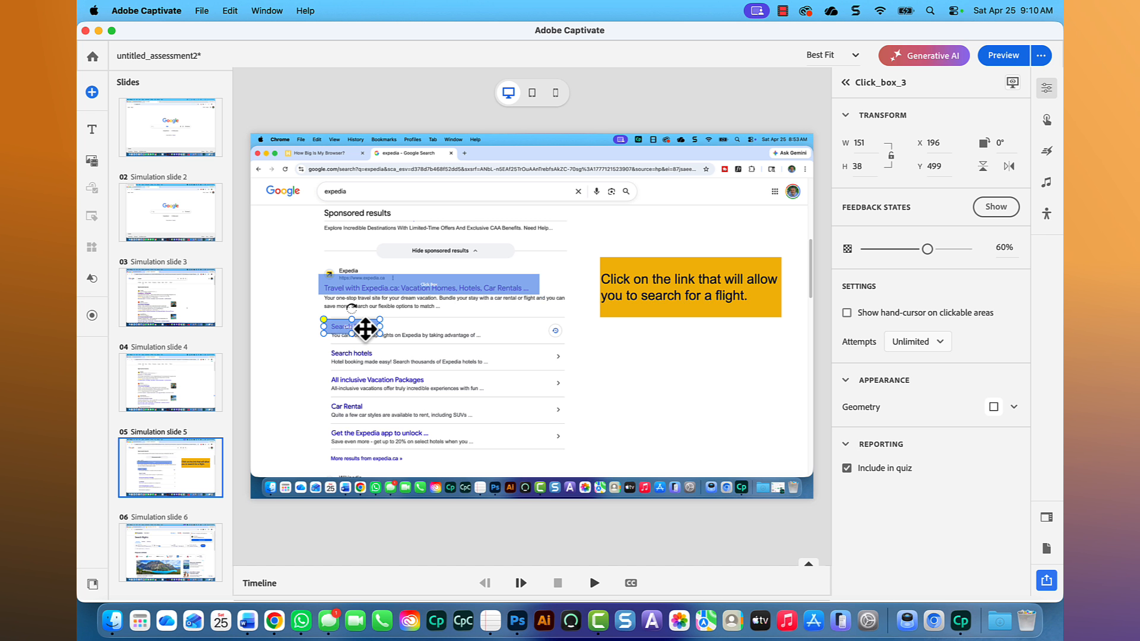
left_click(847, 468)
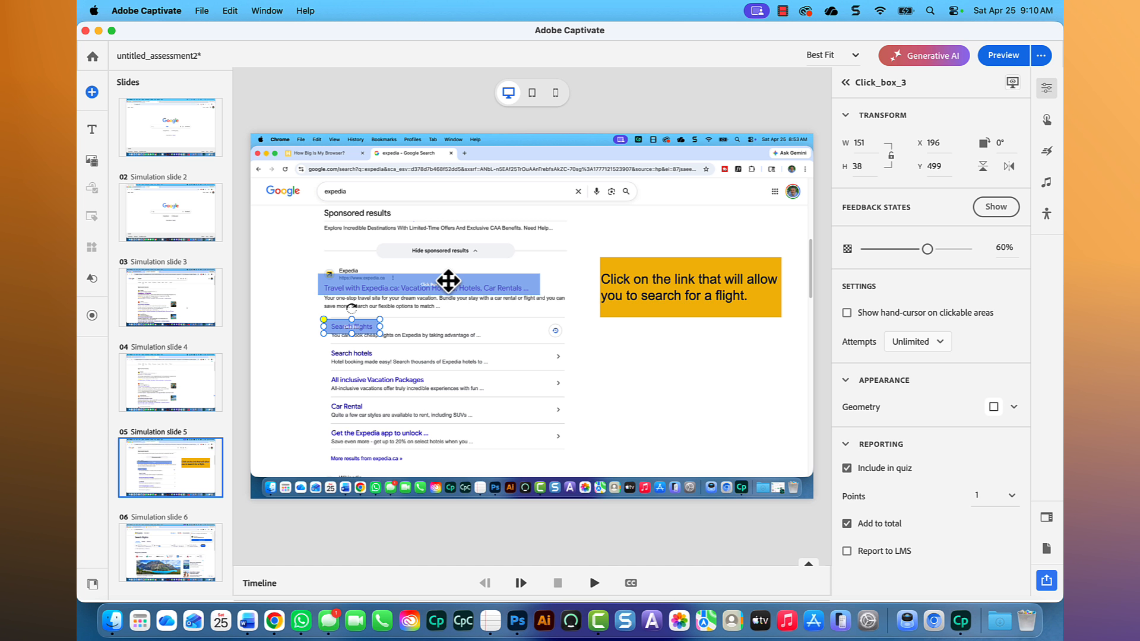
left_click(761, 373)
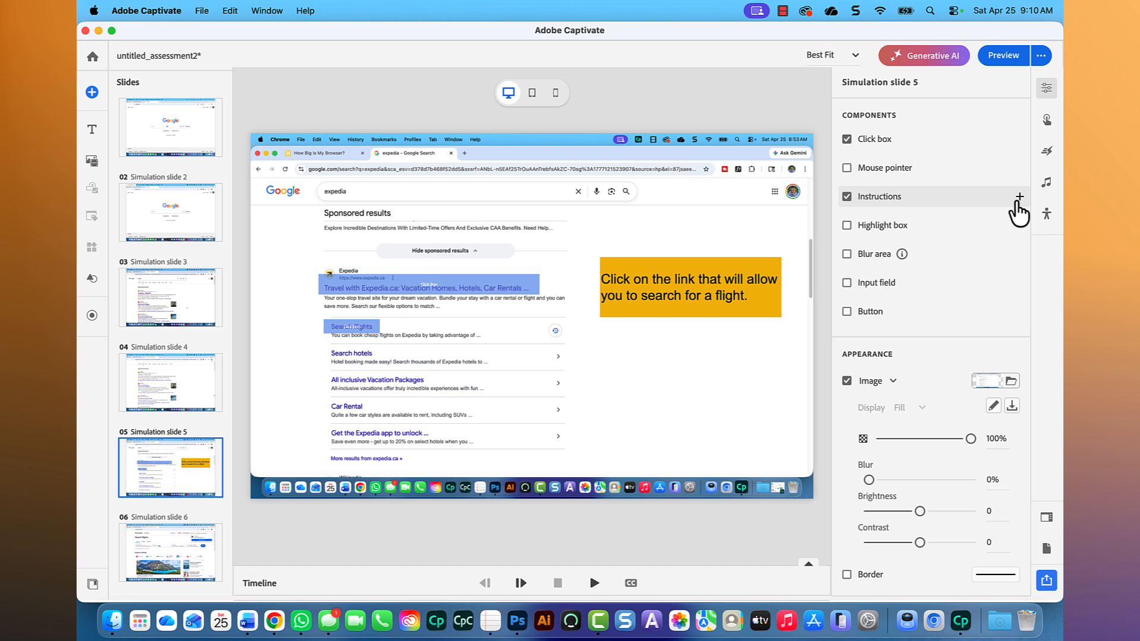
- Add a second instruction box below the first, about 485 by 130, with square corners and the Heading 6 text preset
left_click(1019, 199)
left_click_drag(655, 266, 789, 400)
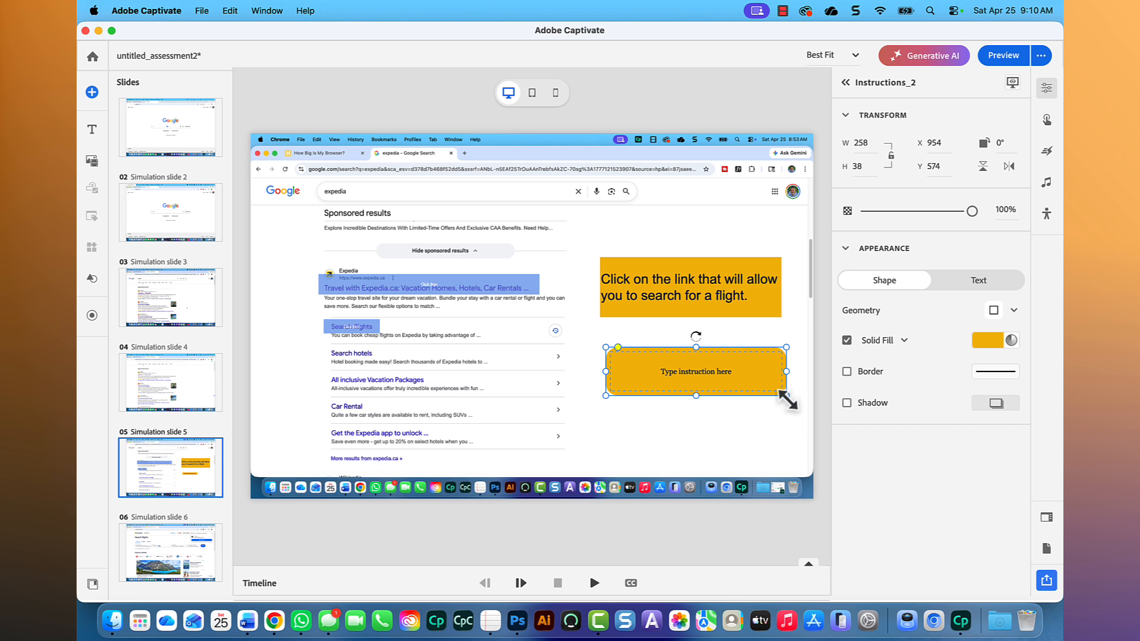
left_click(974, 280)
left_click(994, 443)
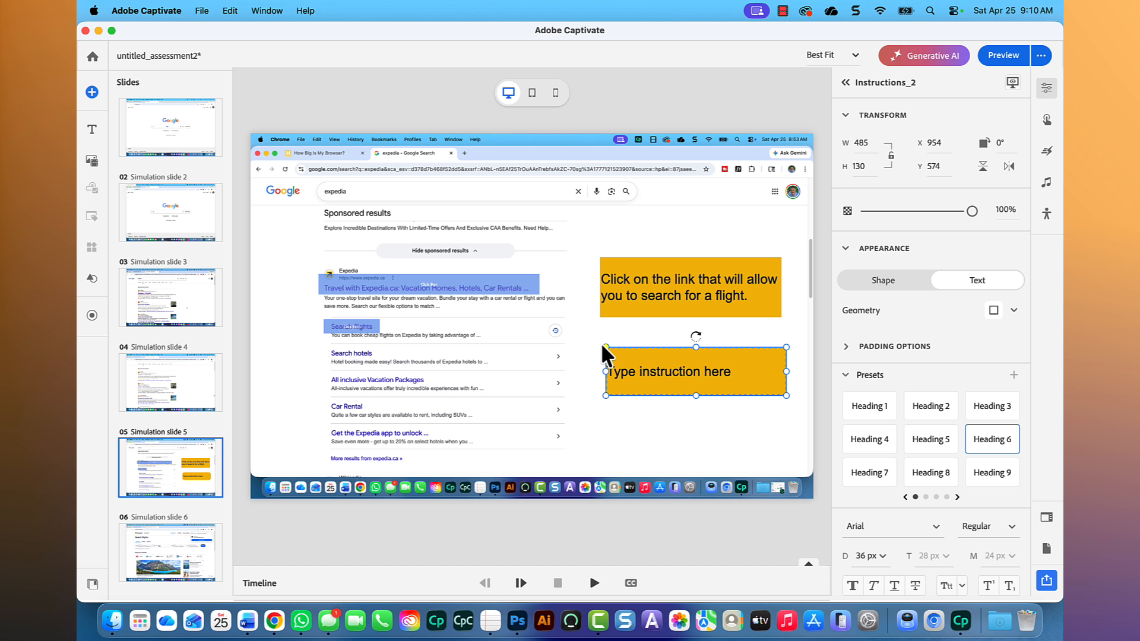
- Enter "Correct. That is one of the ways you can search for your flight." in the second box and increase its height to about 264
double_click(707, 369)
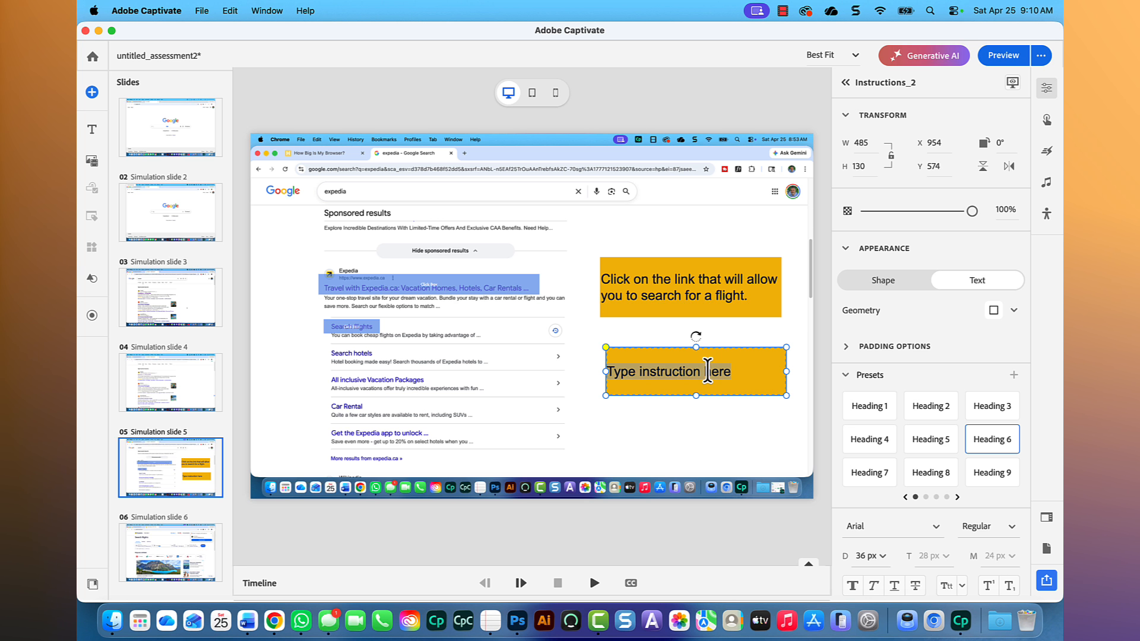
type("Corr")
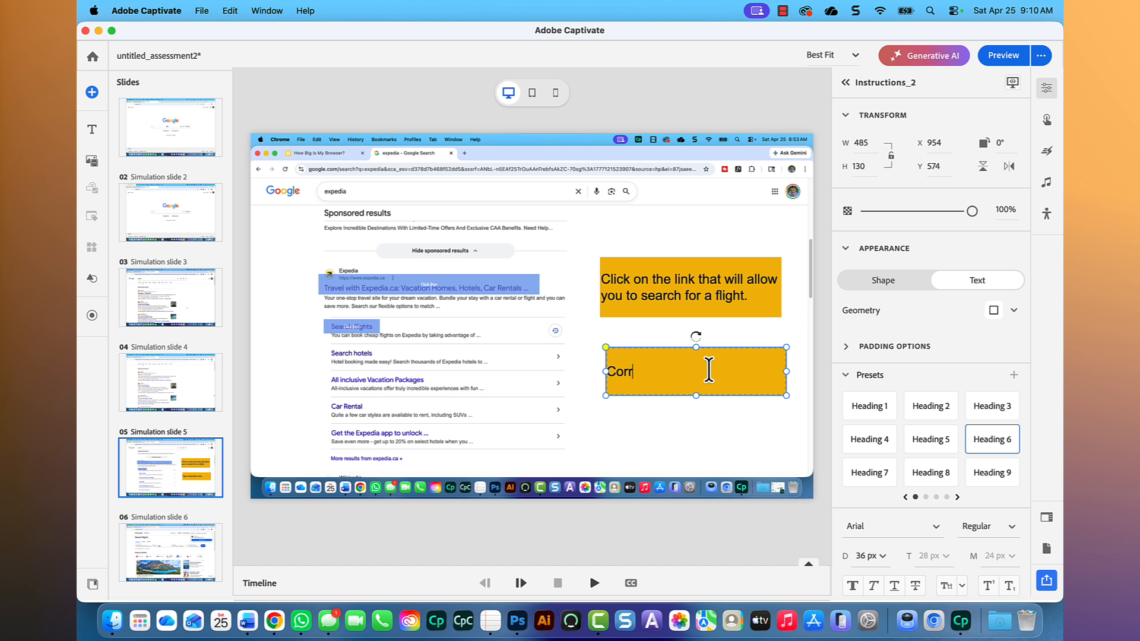
type("ect. That is one of the ways you ")
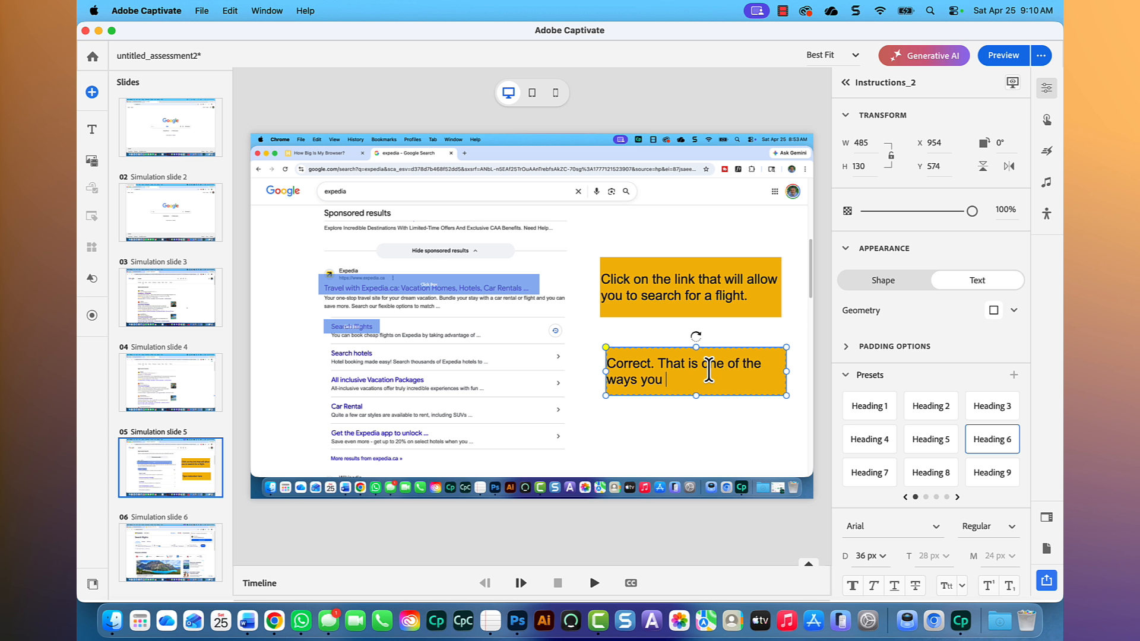
type("can search for your flight.")
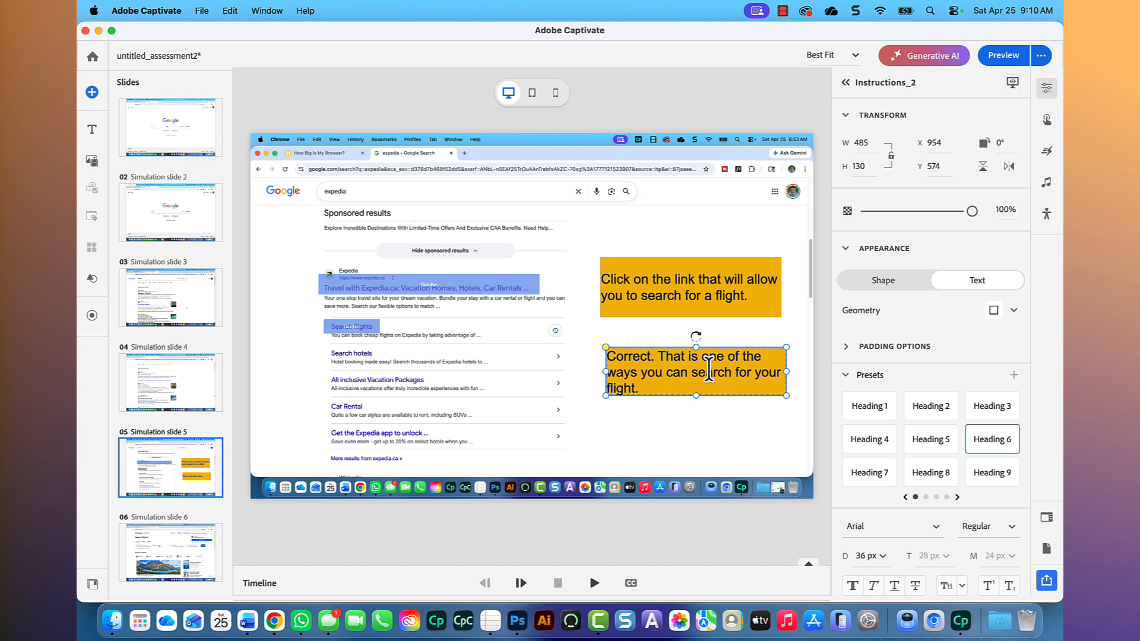
left_click_drag(695, 400, 694, 454)
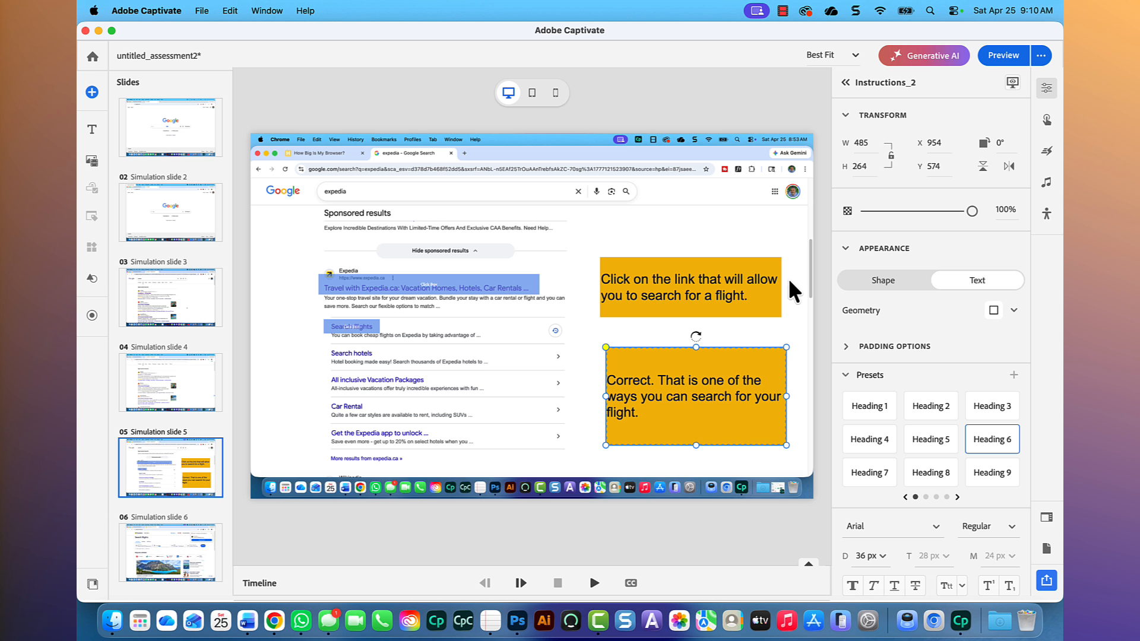
left_click(774, 225)
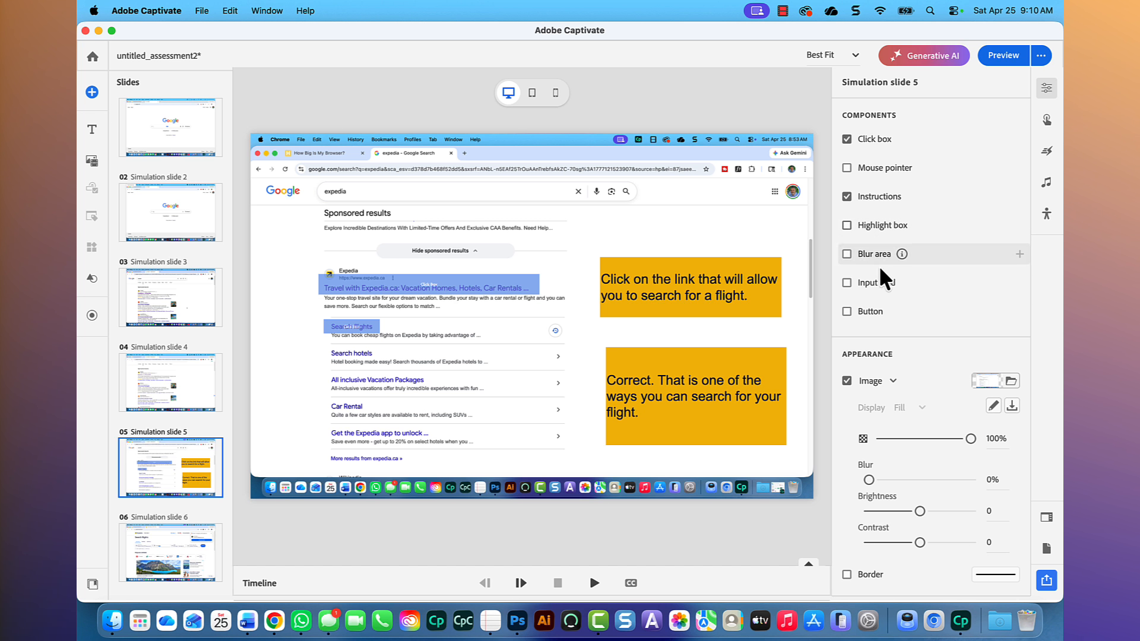
- Add a button inside the "Correct" feedback box, label it CONTINUE and widen it to fit the label
left_click(847, 311)
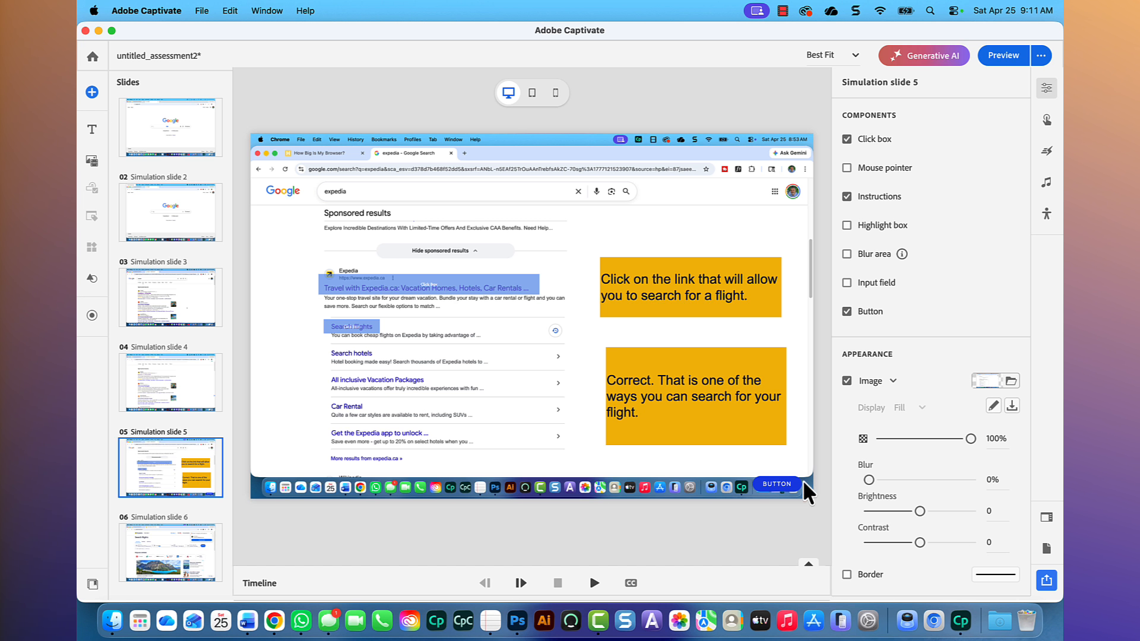
left_click_drag(785, 483, 761, 439)
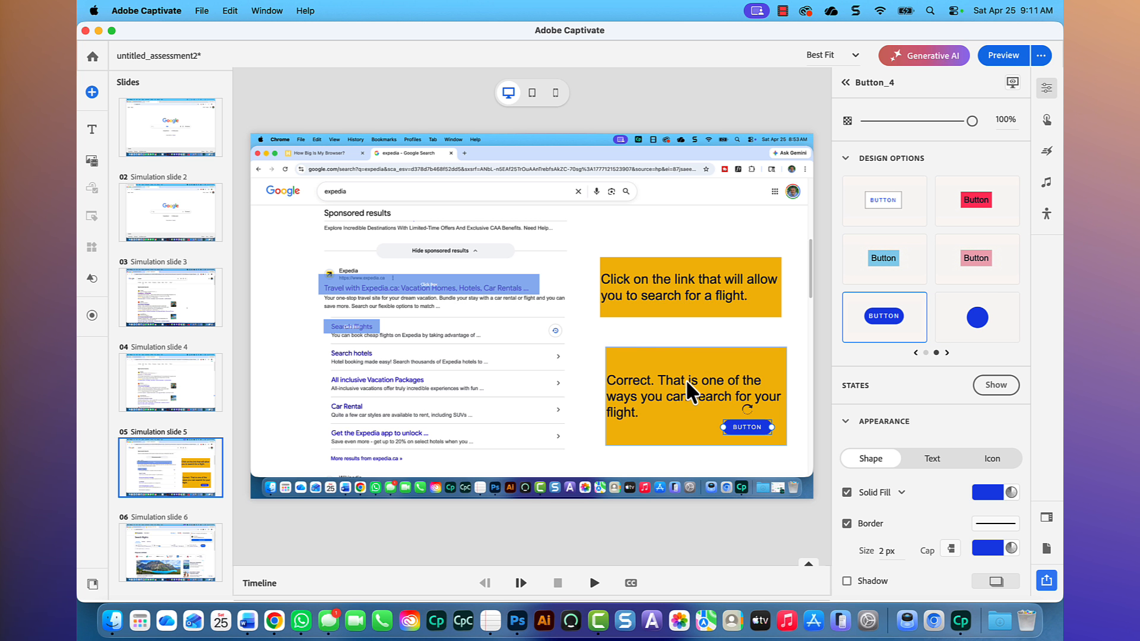
left_click(746, 430)
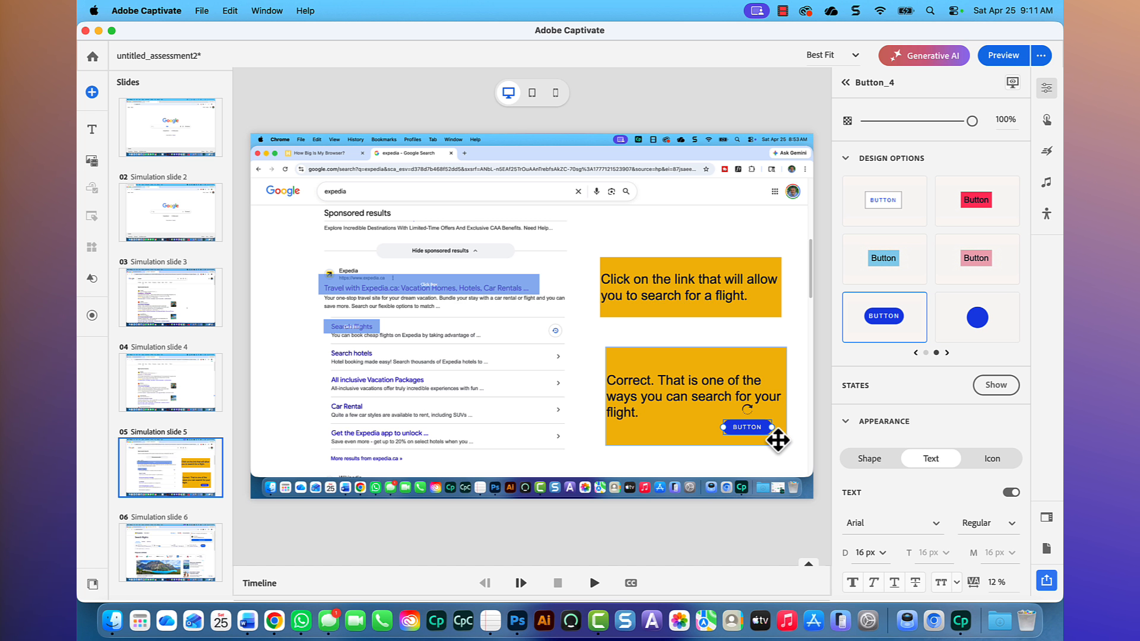
double_click(744, 430)
type("CONTINUE")
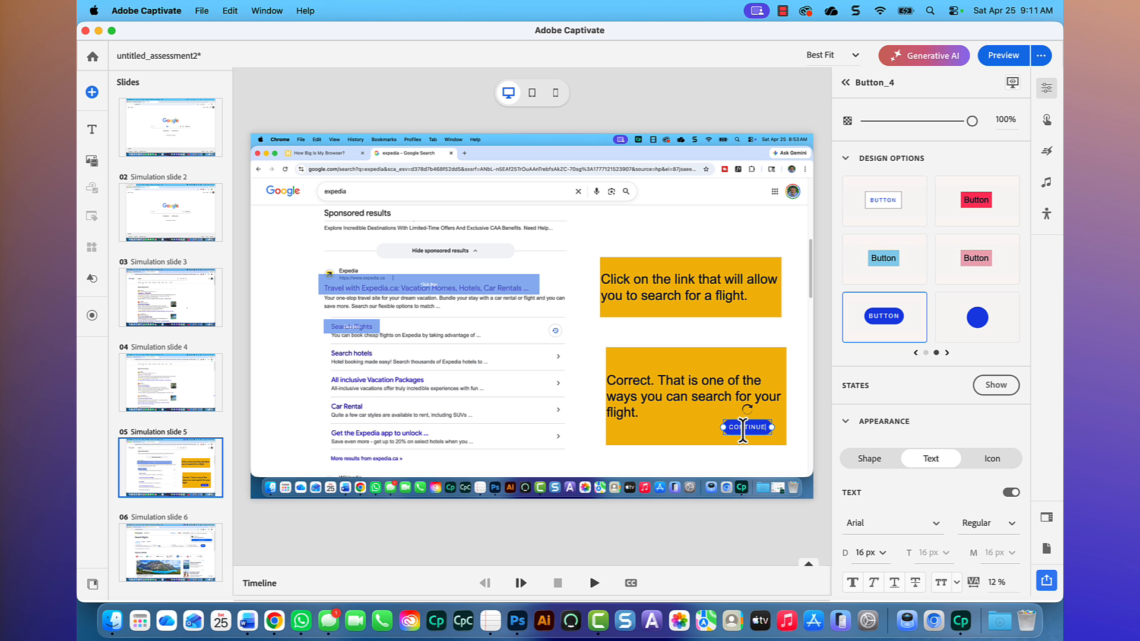
left_click_drag(723, 427, 711, 427)
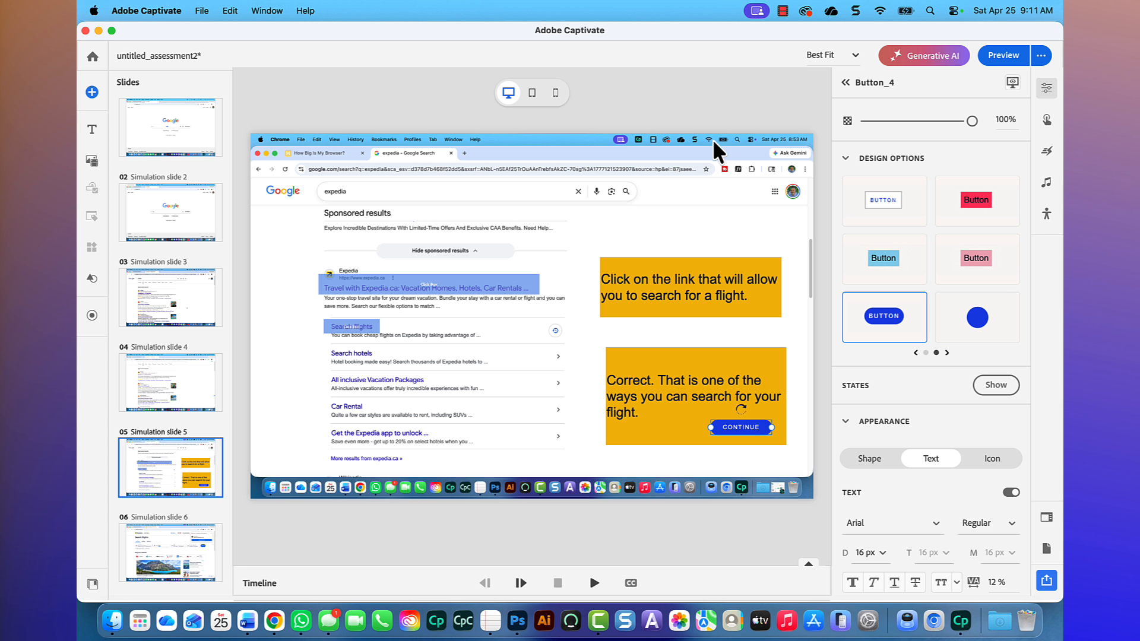
- Set the CONTINUE button in the "Correct" feedback box to be hidden during publish
left_click(704, 373)
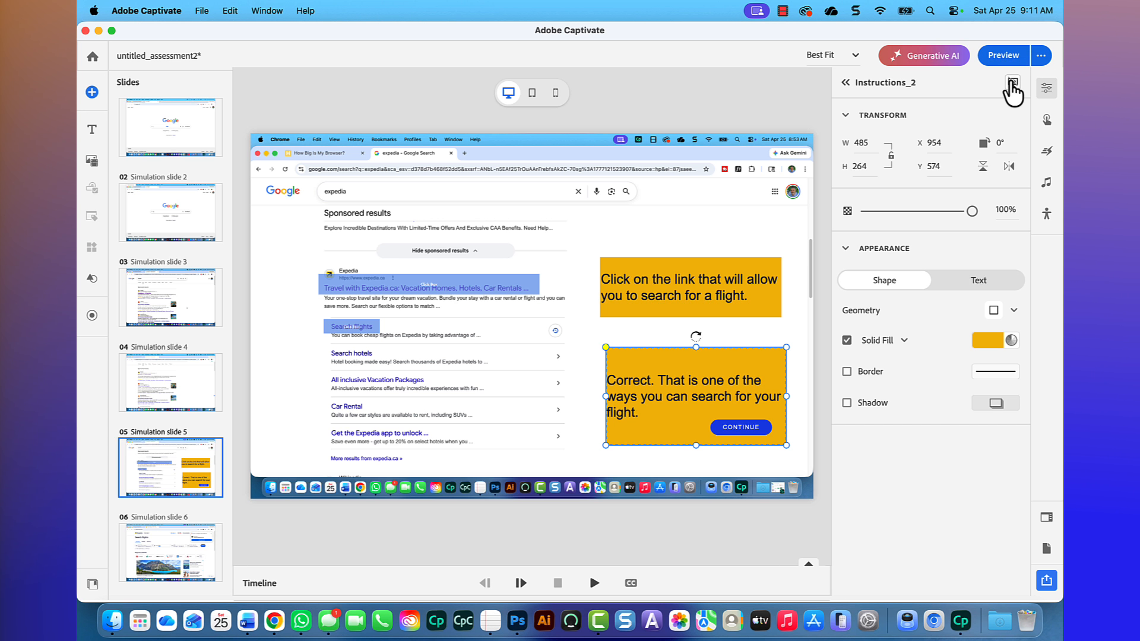
left_click(736, 427)
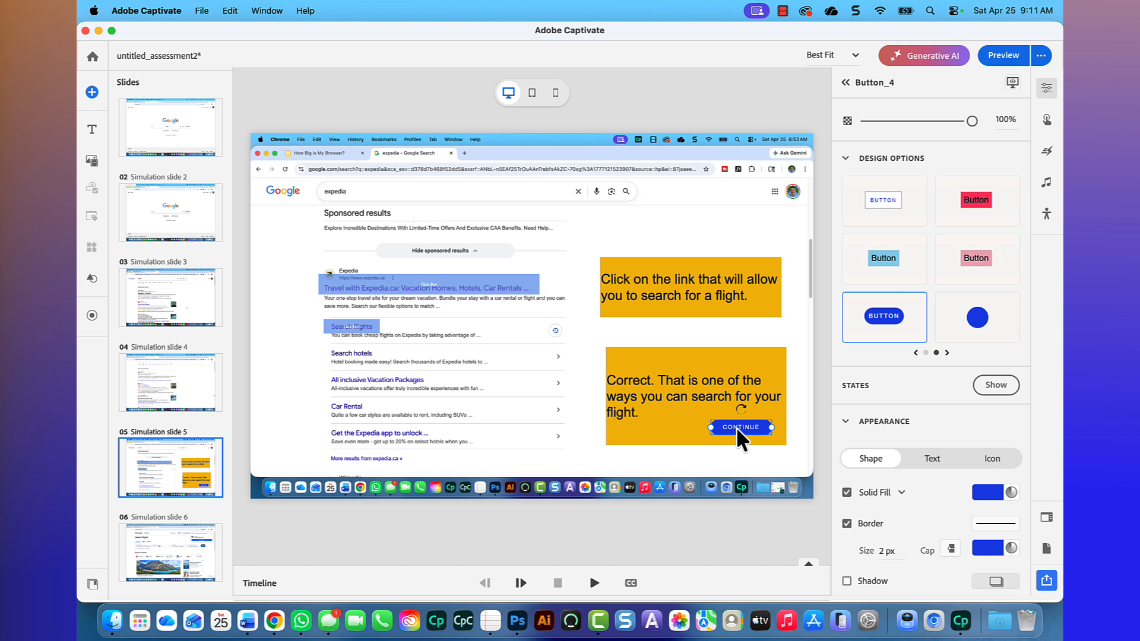
left_click(1013, 84)
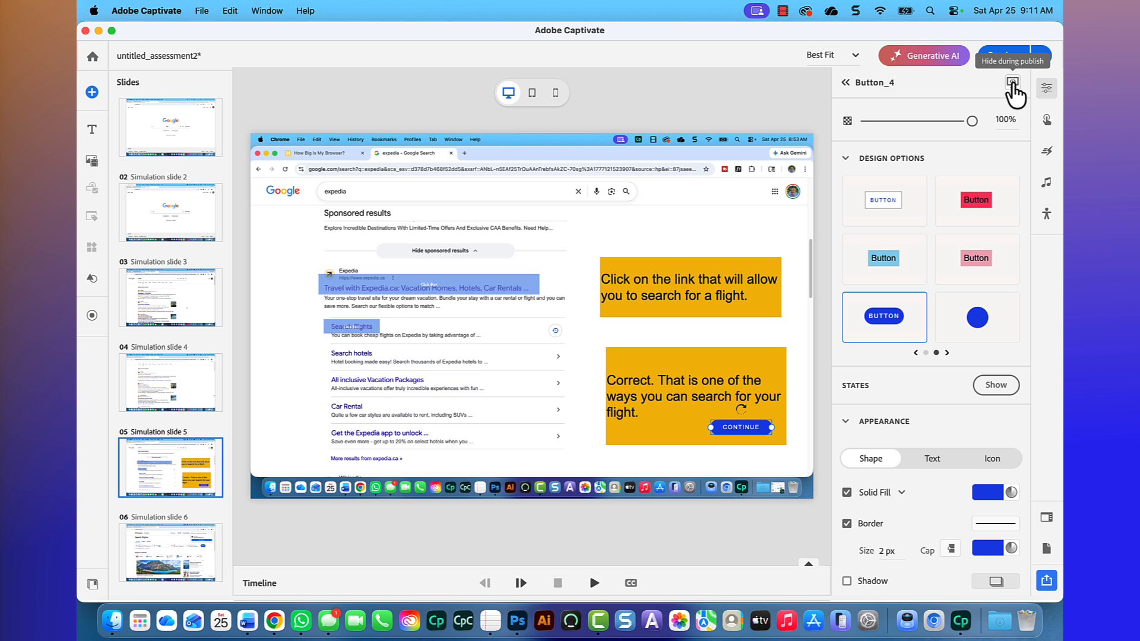
left_click(1012, 83)
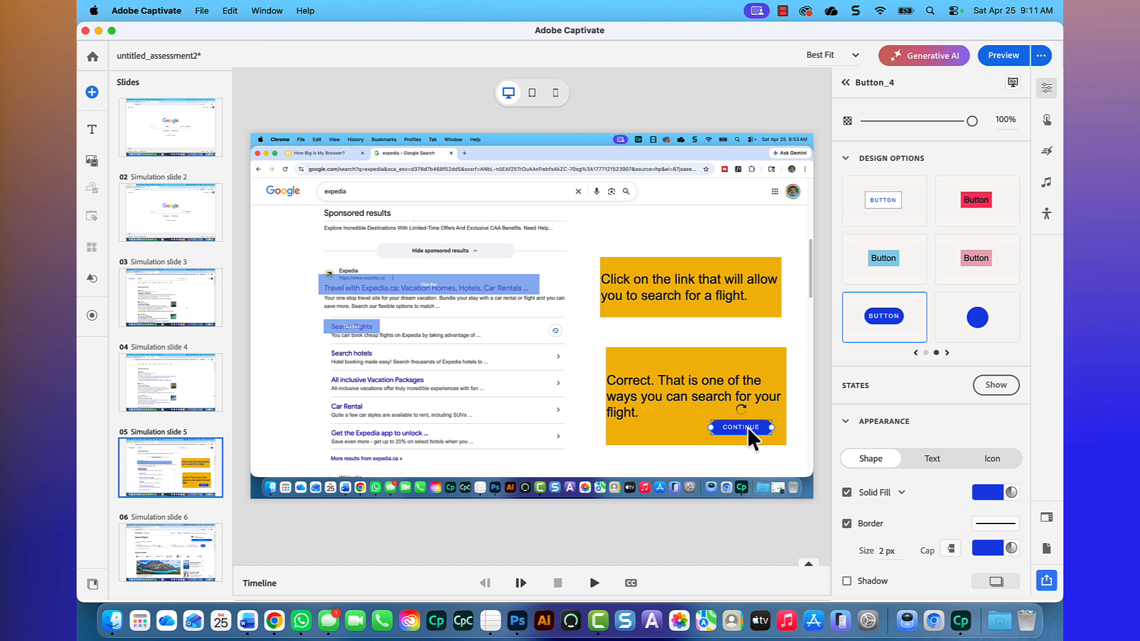
- Give the CONTINUE button a click interaction that goes to the next slide, with no transition and no delay
left_click(1047, 121)
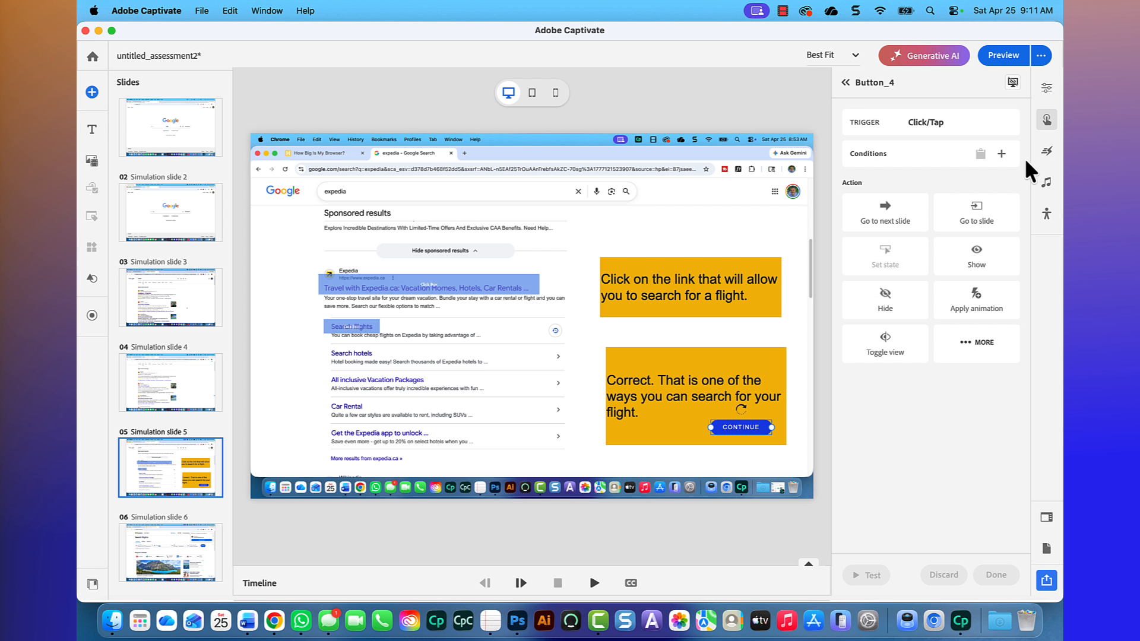
left_click(882, 221)
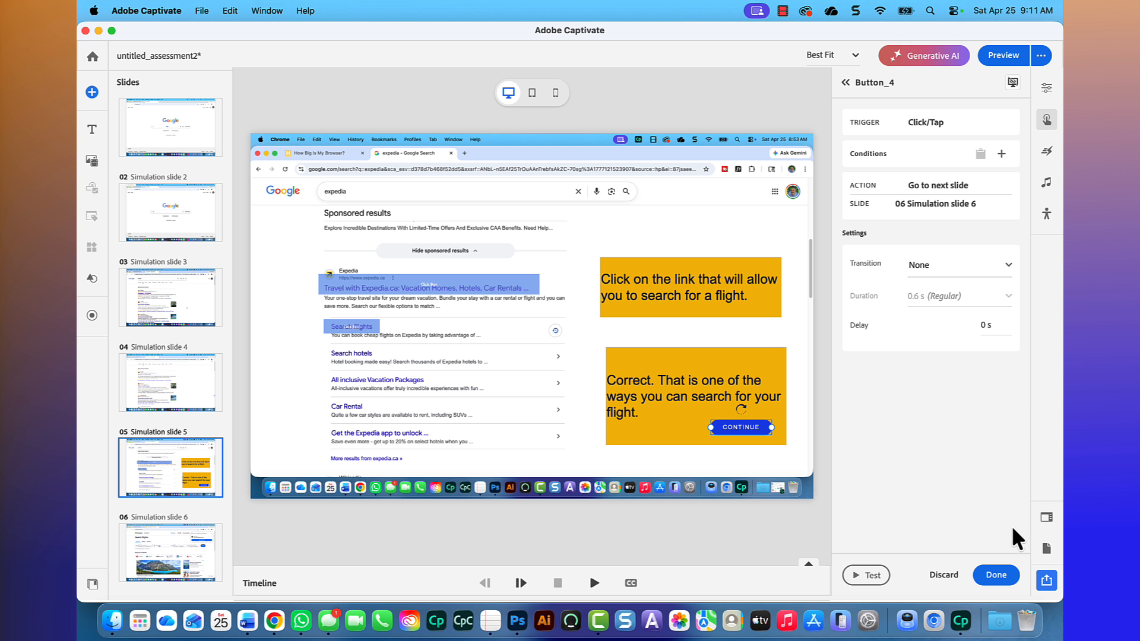
left_click(1004, 564)
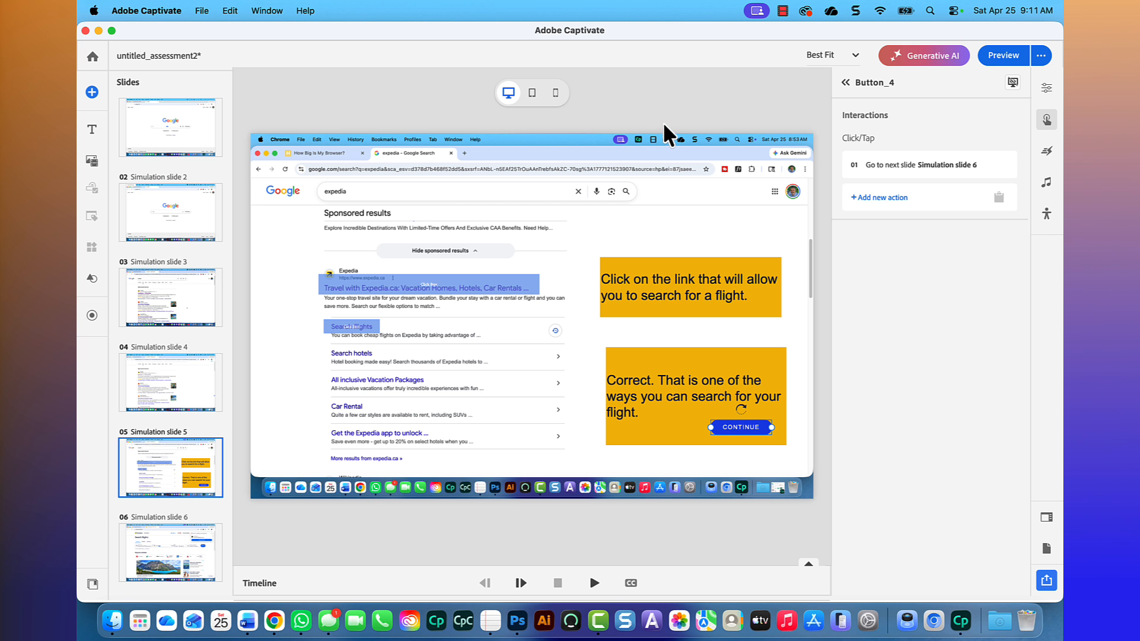
- Add a Slide Enter interaction to Simulation slide 5 that hides the "Correct" feedback box and the CONTINUE button
left_click(684, 114)
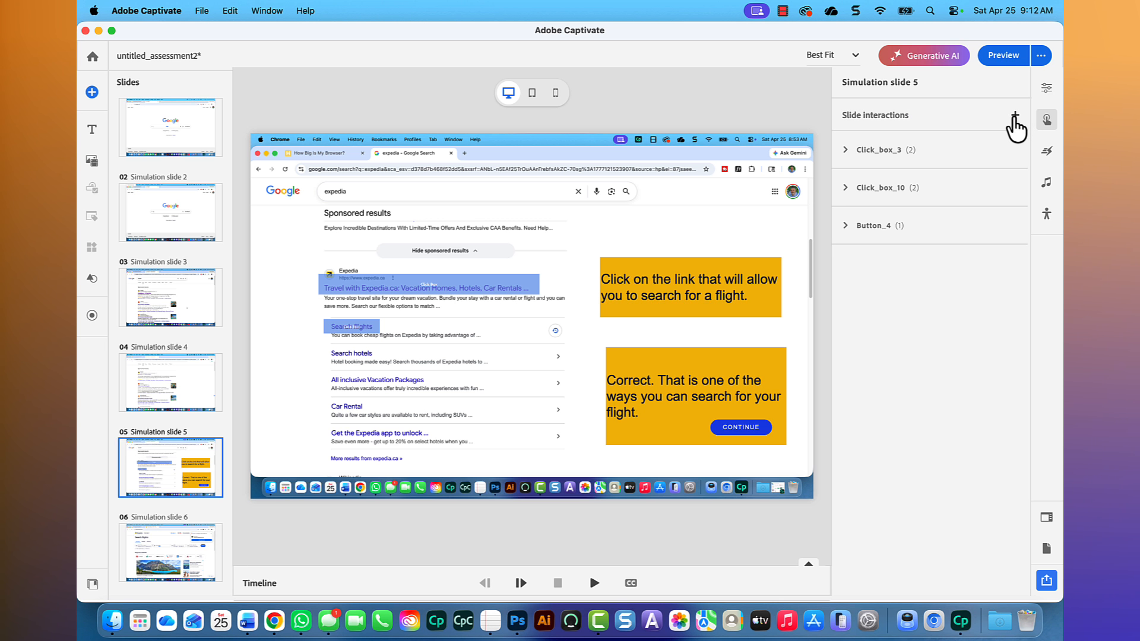
left_click(1015, 116)
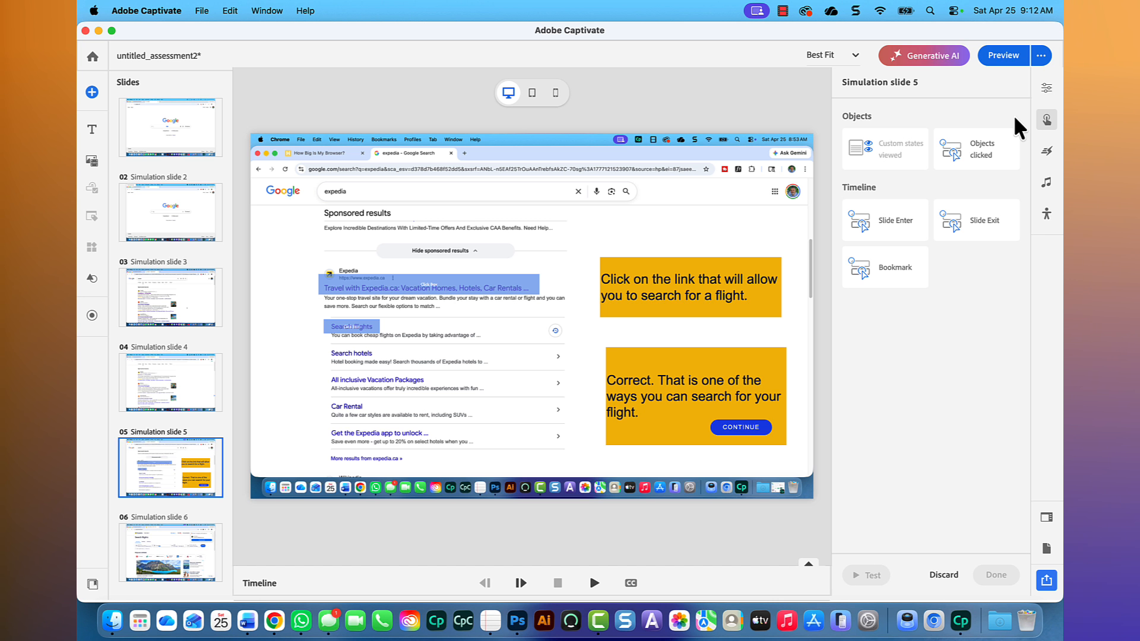
left_click(891, 226)
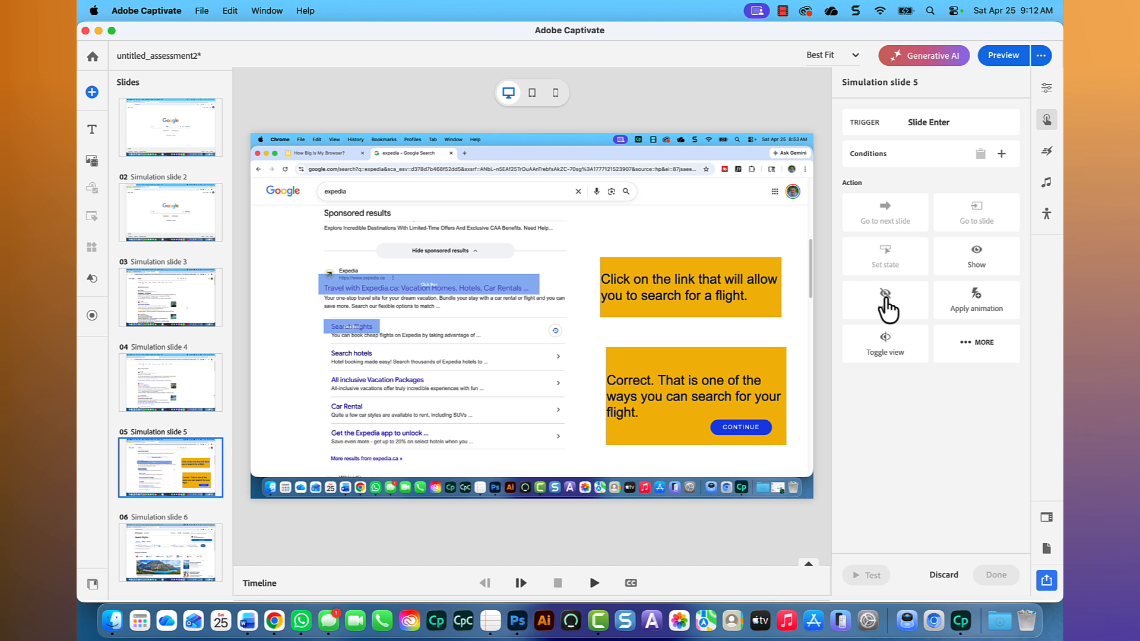
left_click(888, 302)
left_click(978, 347)
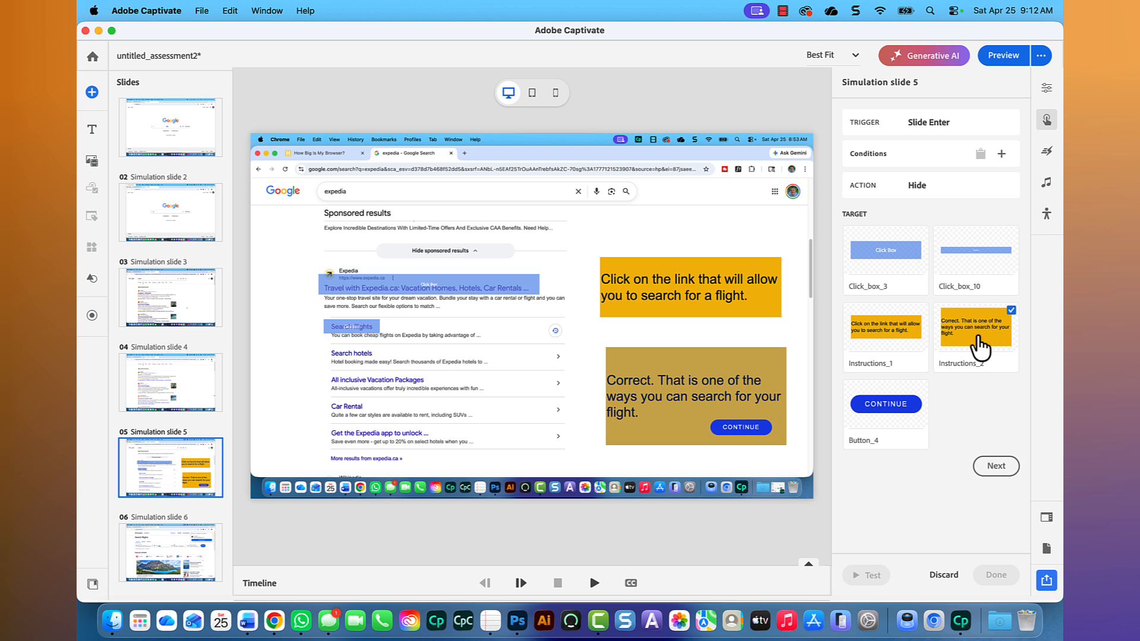
left_click(887, 413)
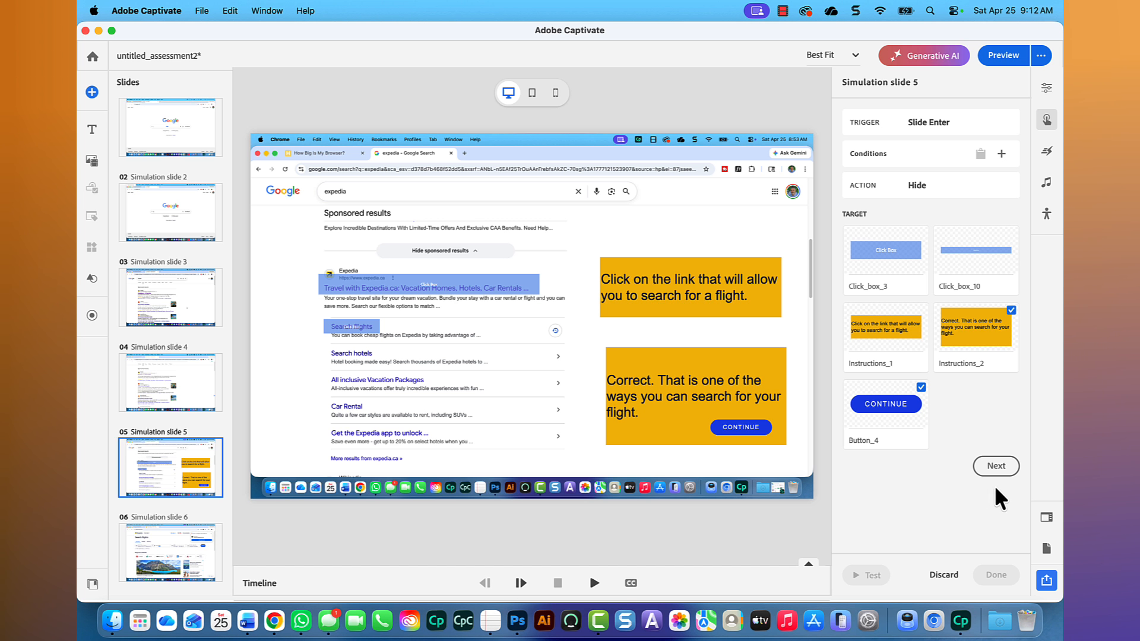
left_click(997, 466)
left_click(993, 575)
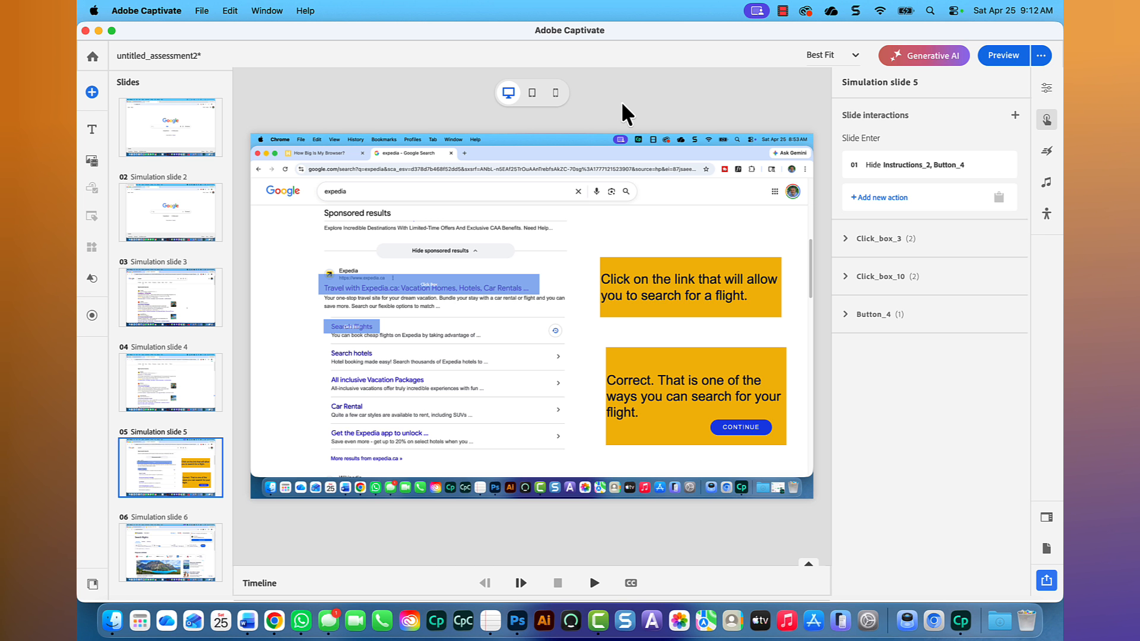
- Change the Within Clickbox action of the click box over Travel with Expedia.ca to show the "Correct" feedback box and CONTINUE button
left_click(385, 282)
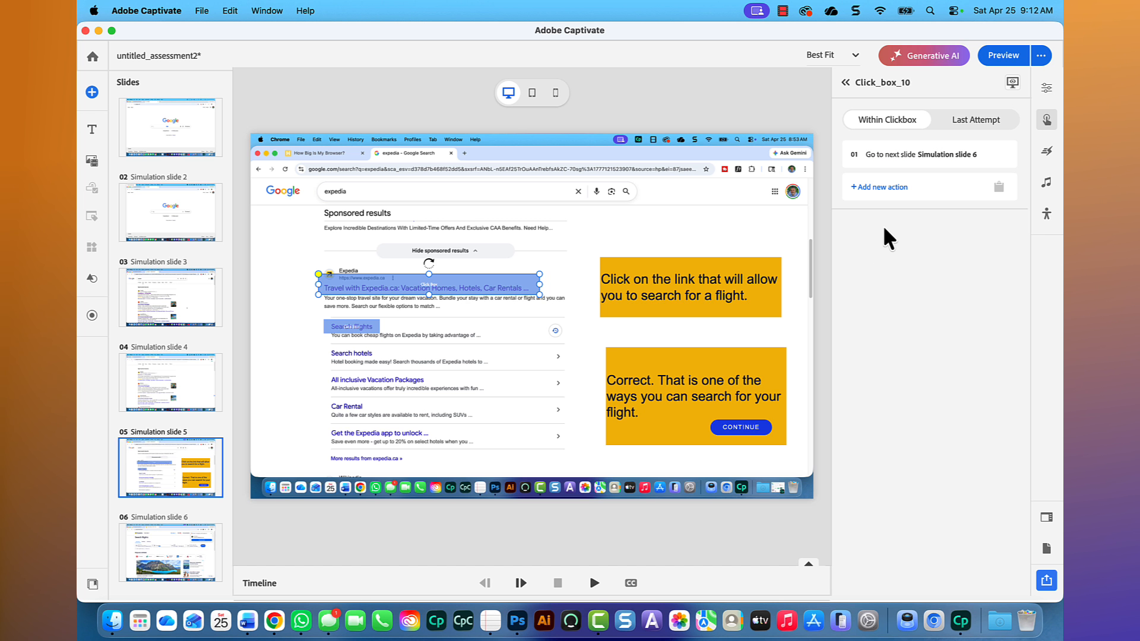
left_click(908, 160)
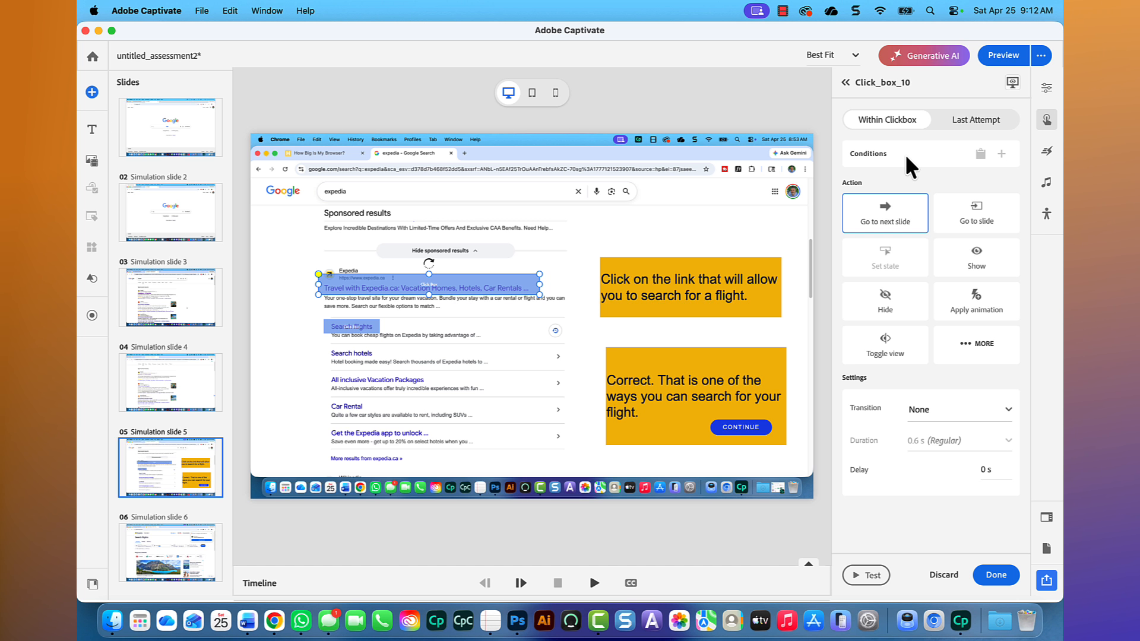
left_click(978, 260)
left_click(977, 328)
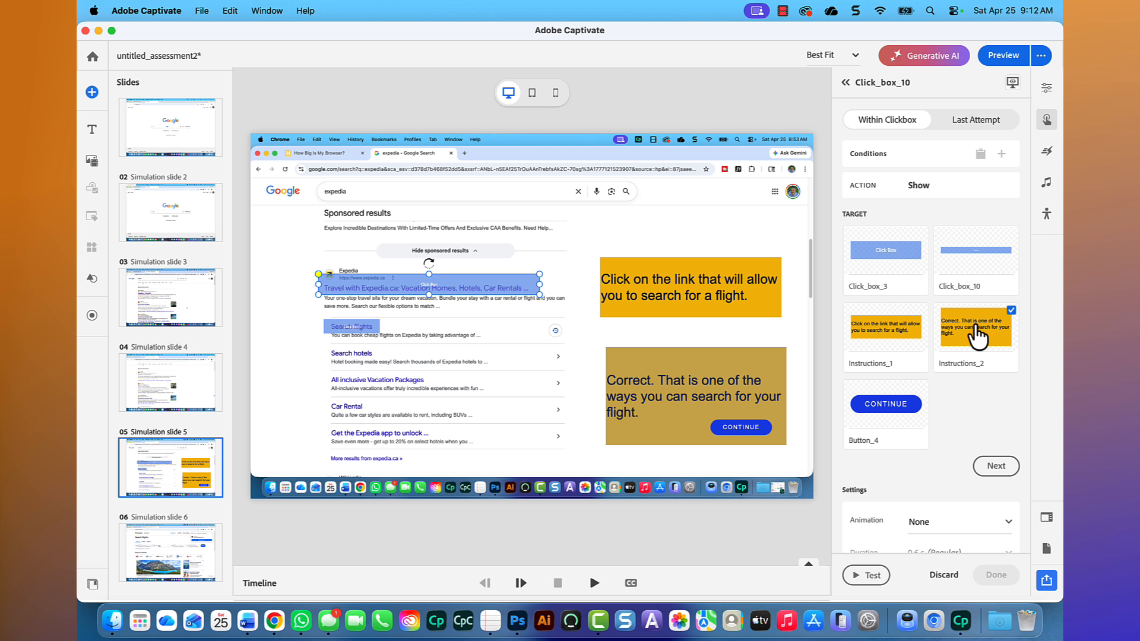
left_click(889, 401)
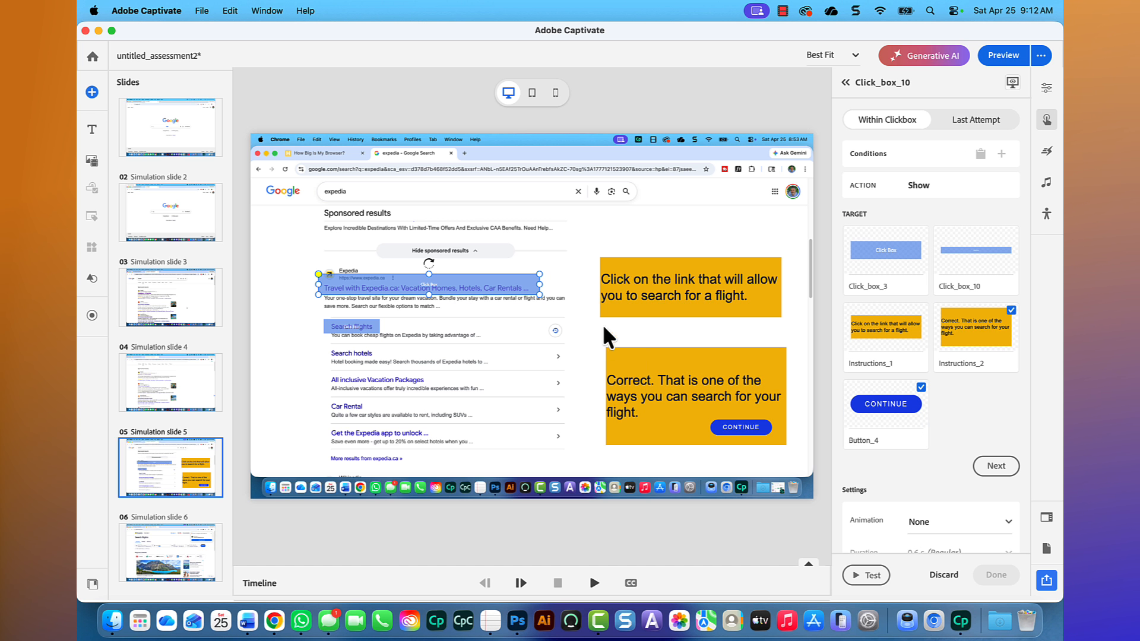
right_click(505, 288)
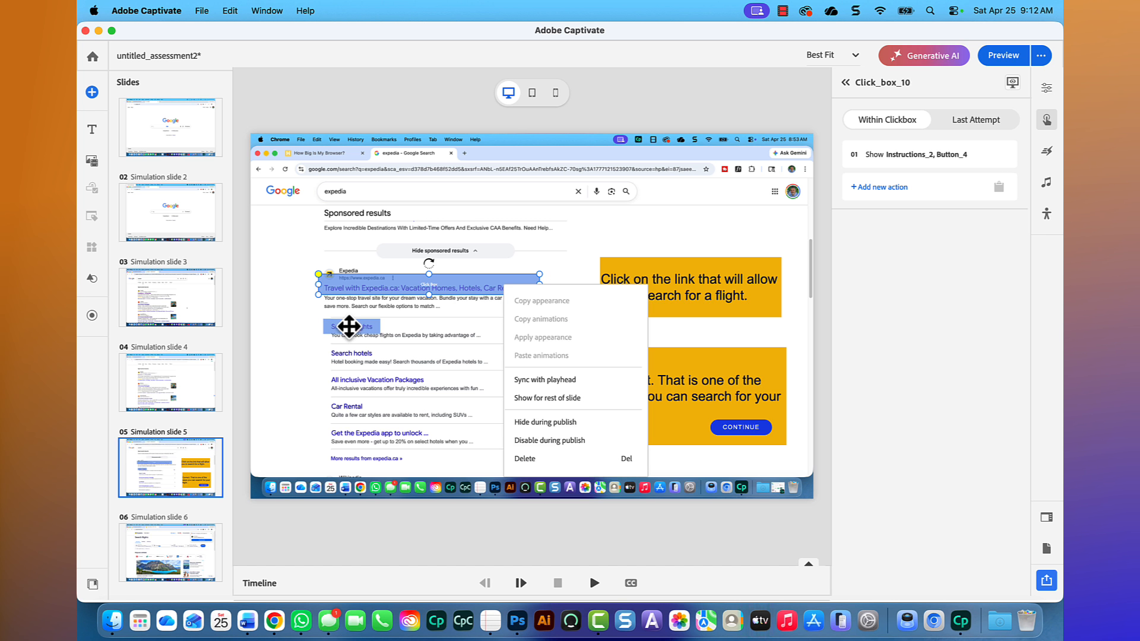
- Change the Within Clickbox action of the click box over Search flights to show the "Correct" feedback box and CONTINUE button
left_click(357, 326)
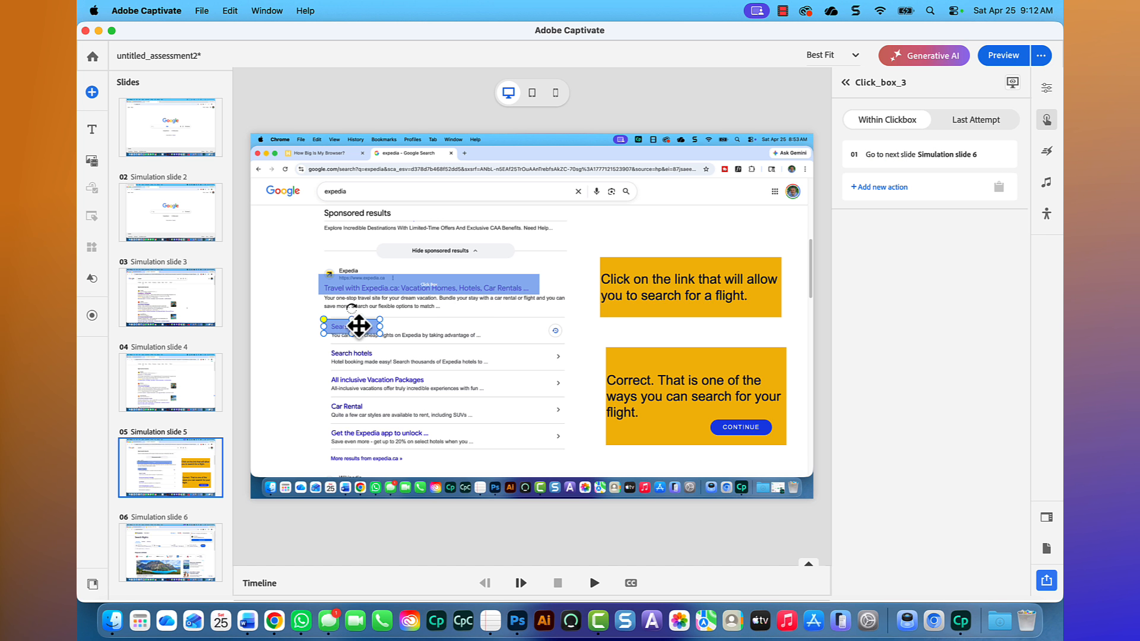
left_click(908, 160)
left_click(977, 252)
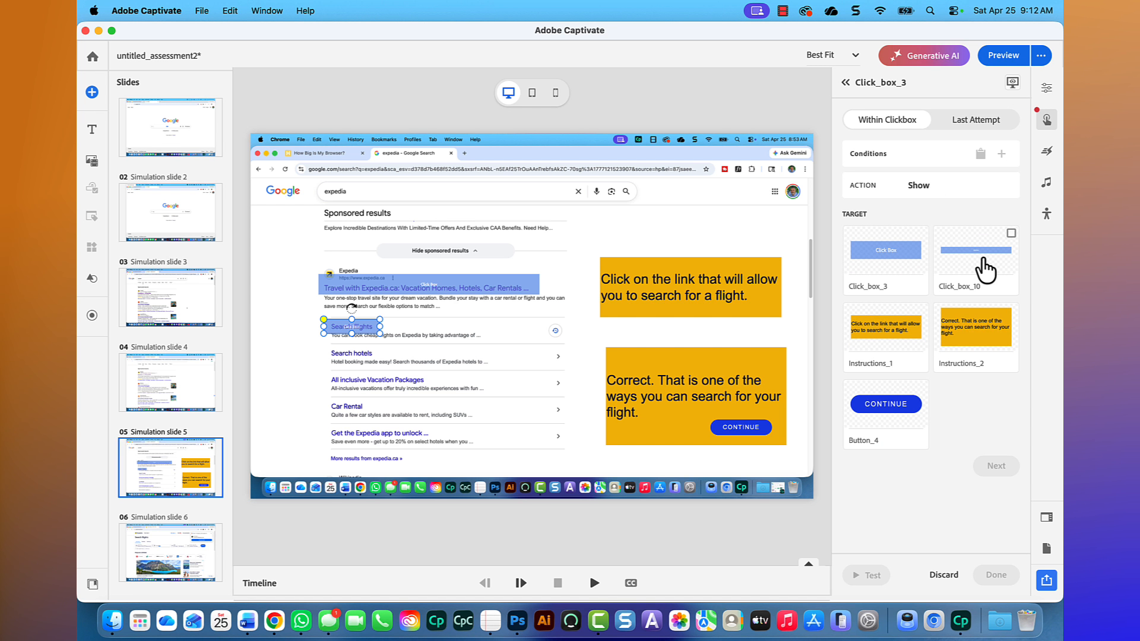
left_click(985, 341)
left_click(891, 413)
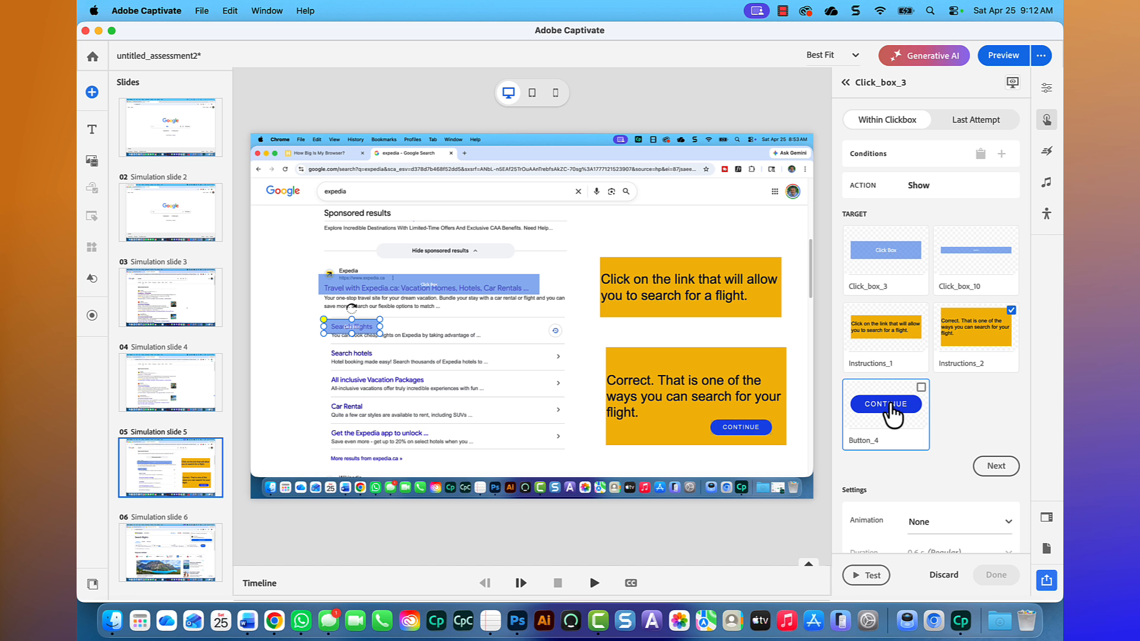
left_click(997, 466)
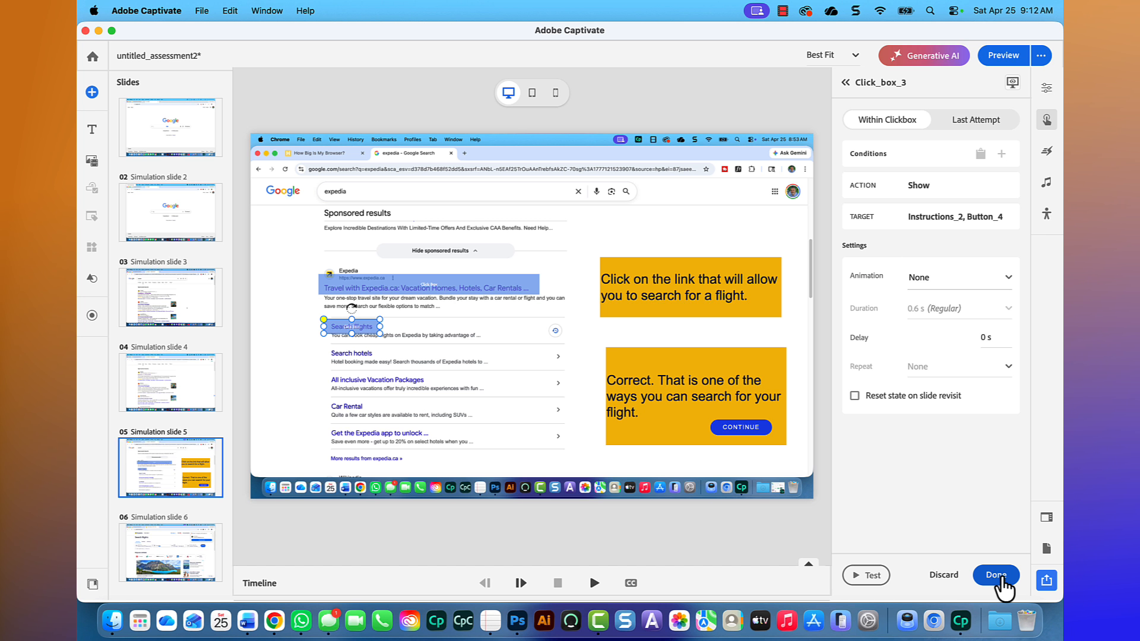
left_click(996, 575)
- Include the CONTINUE button in the quiz and set it to award 10 points
left_click(751, 437)
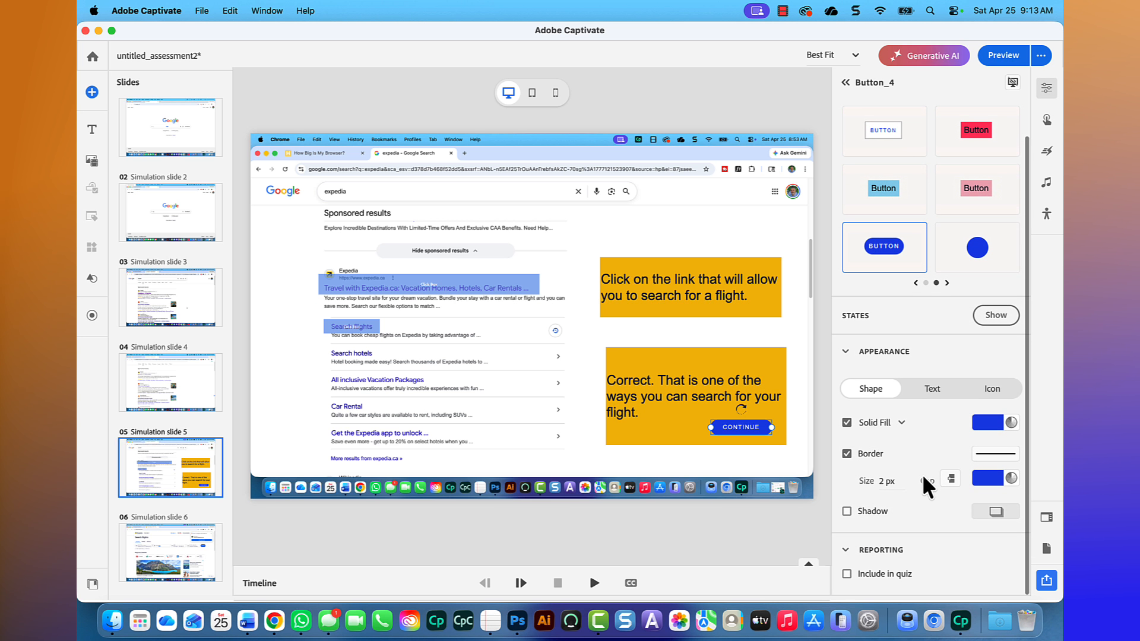
left_click(848, 574)
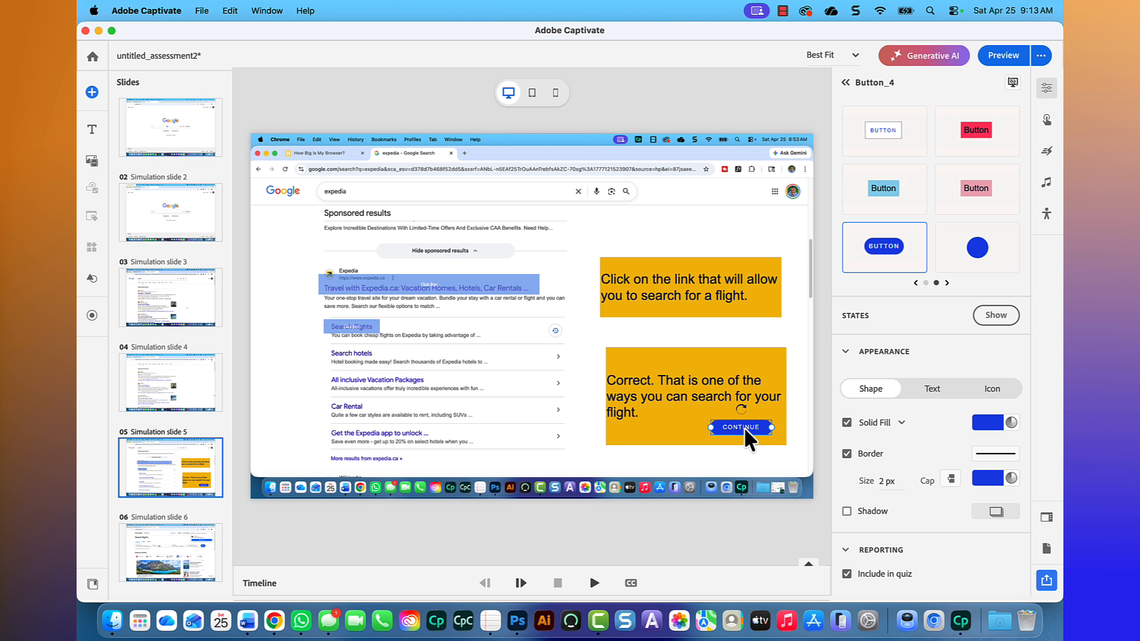
scroll(980, 570, "down", 3)
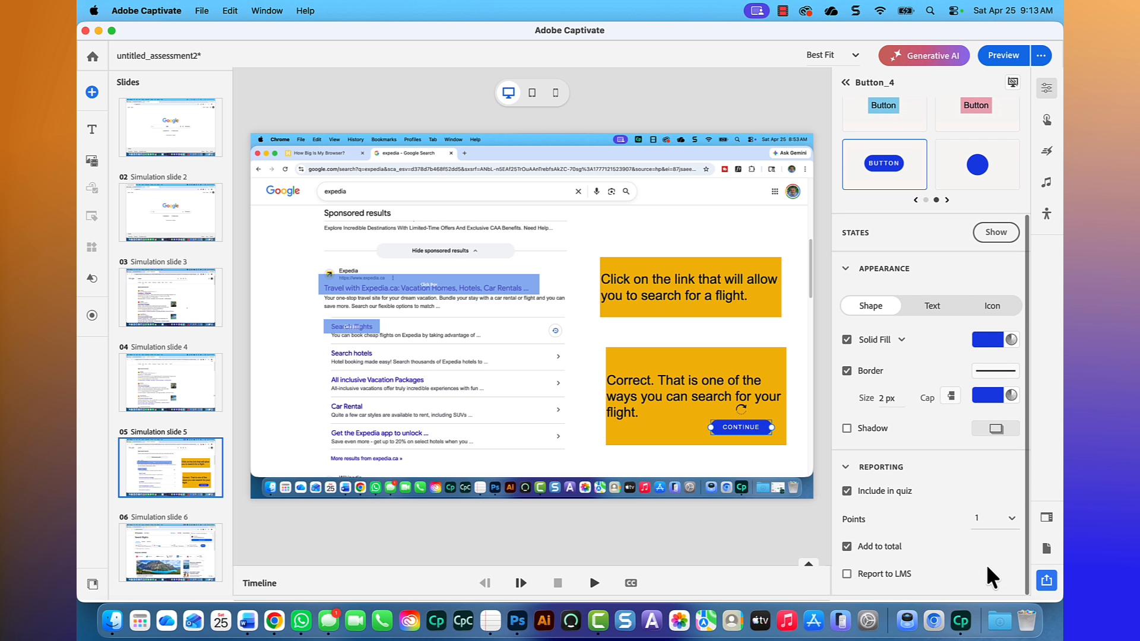
left_click(990, 522)
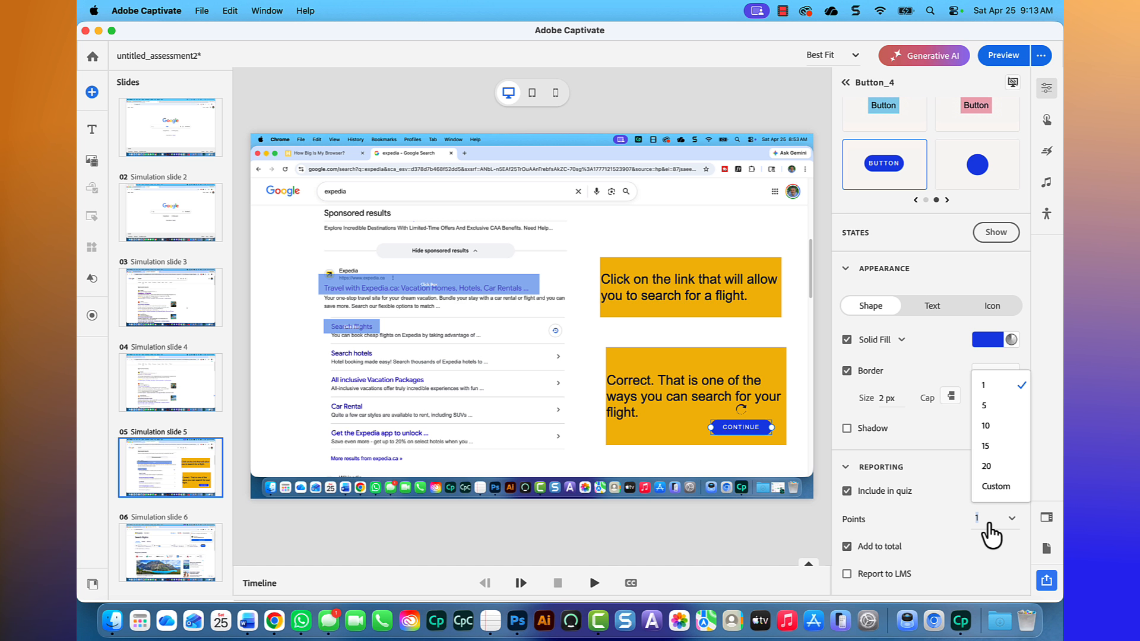
left_click(991, 428)
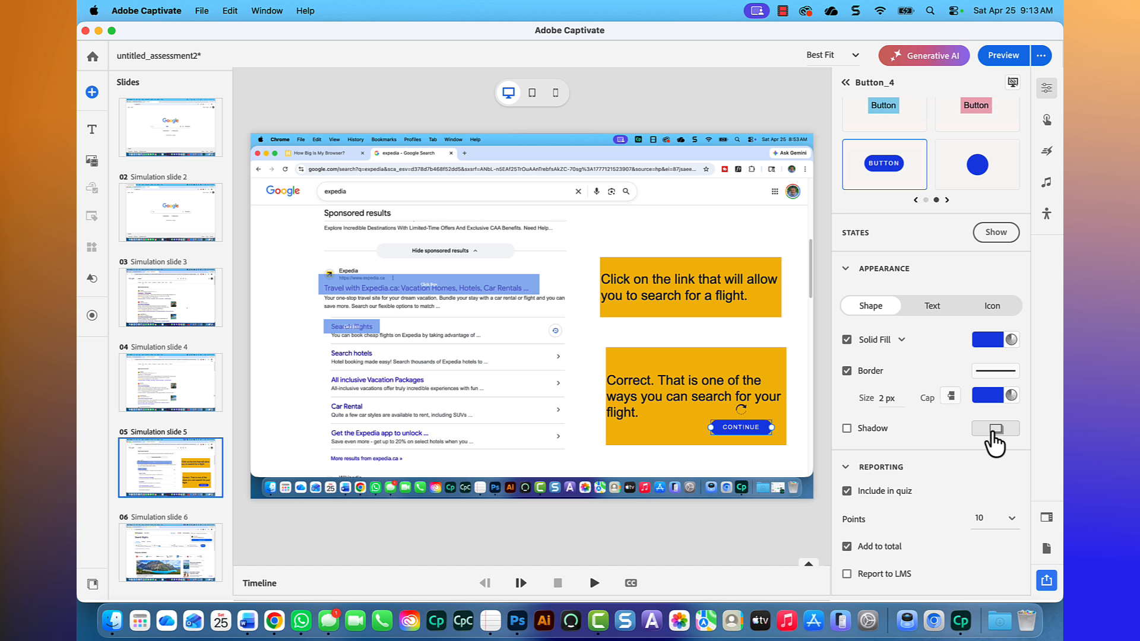
- Move the hidden Result 2 slide directly after Simulation slide 5 and make it shown
left_click(198, 466)
scroll(196, 445, "down", 3)
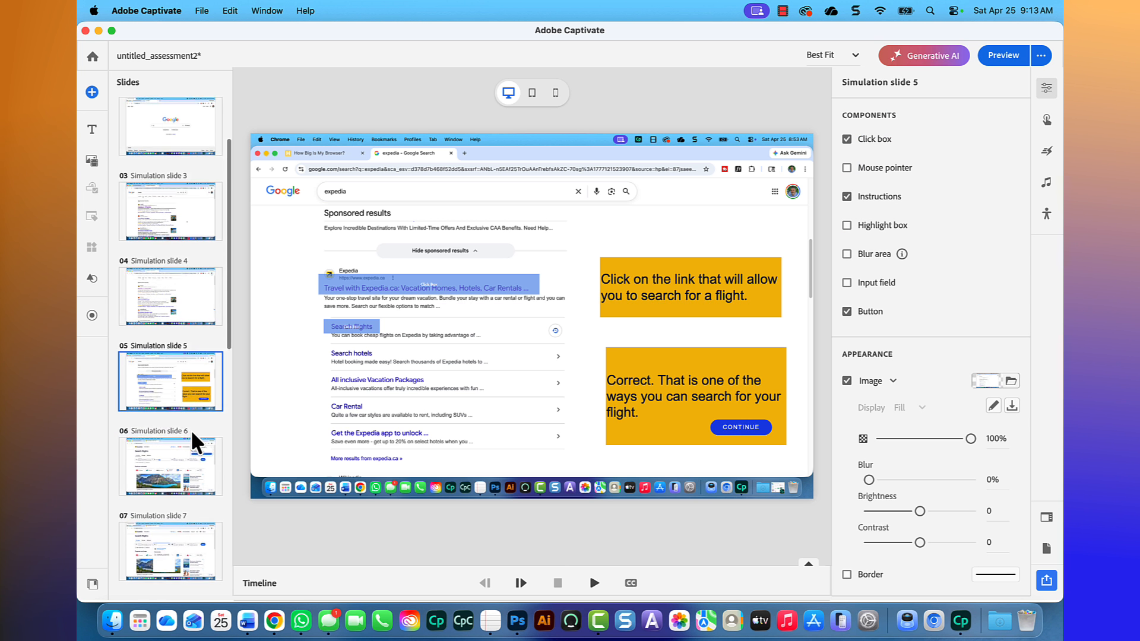
scroll(196, 443, "down", 10)
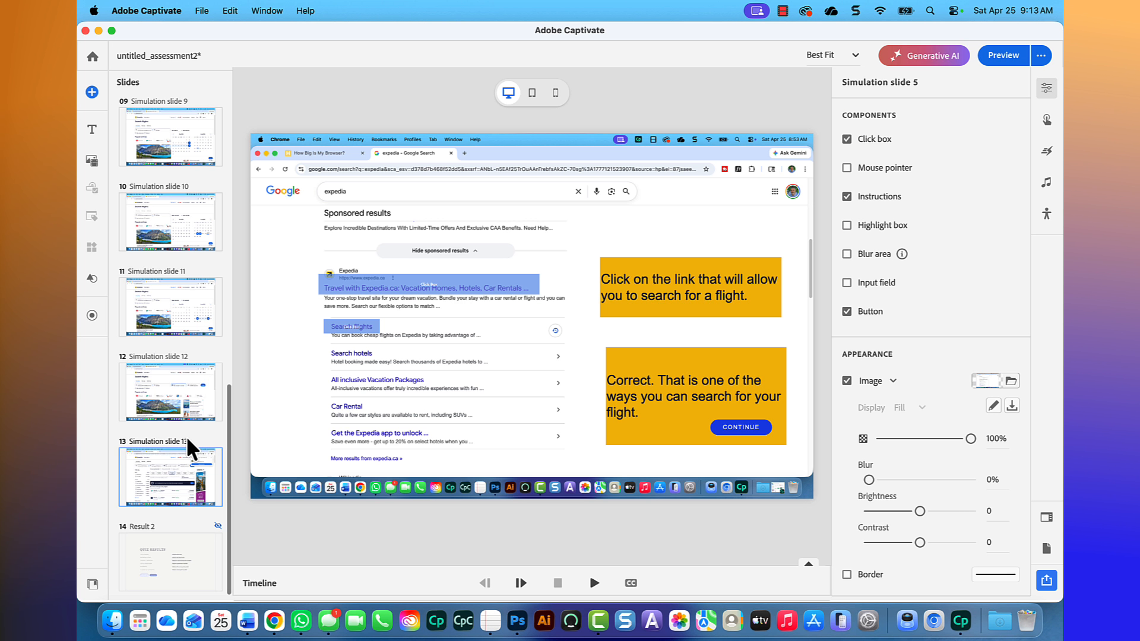
left_click_drag(185, 564, 190, 226)
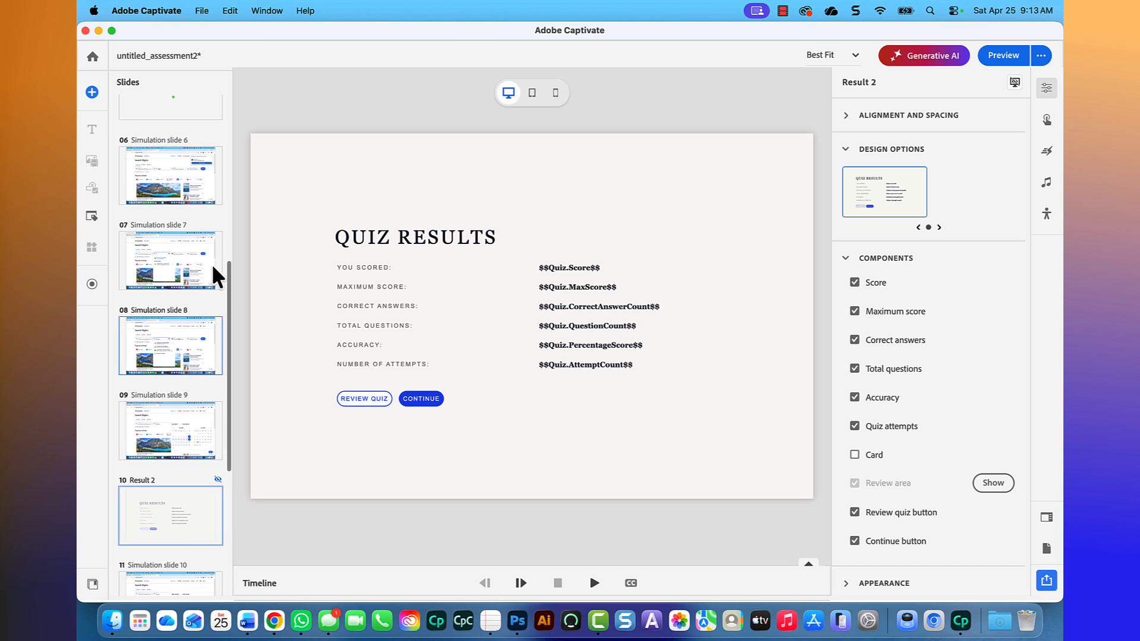
scroll(217, 276, "up", 3)
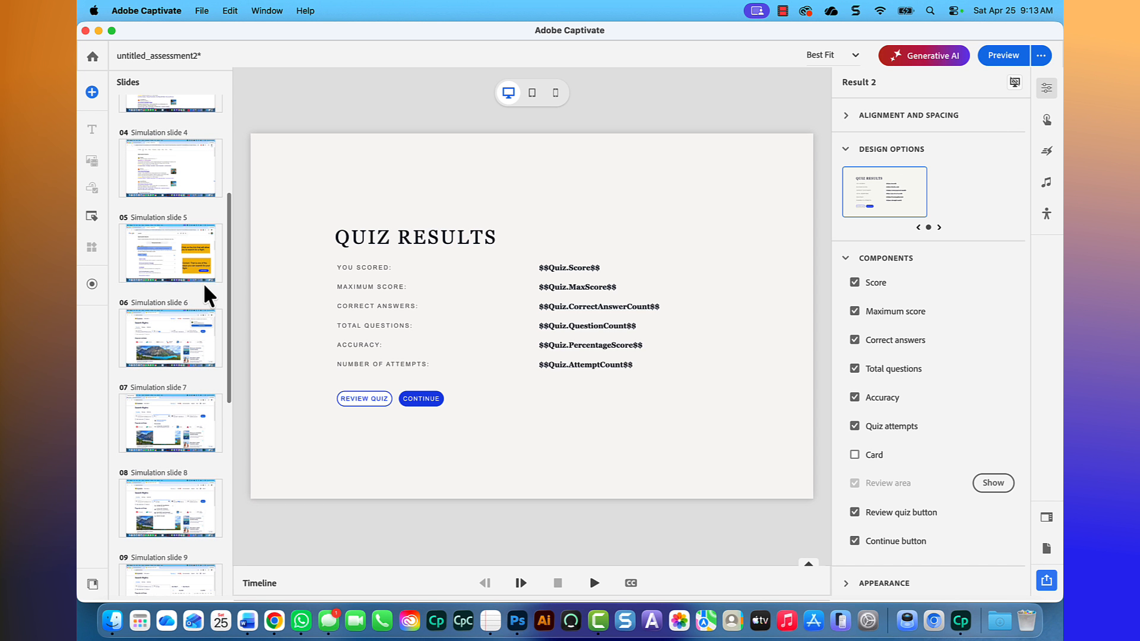
scroll(193, 499, "down", 1)
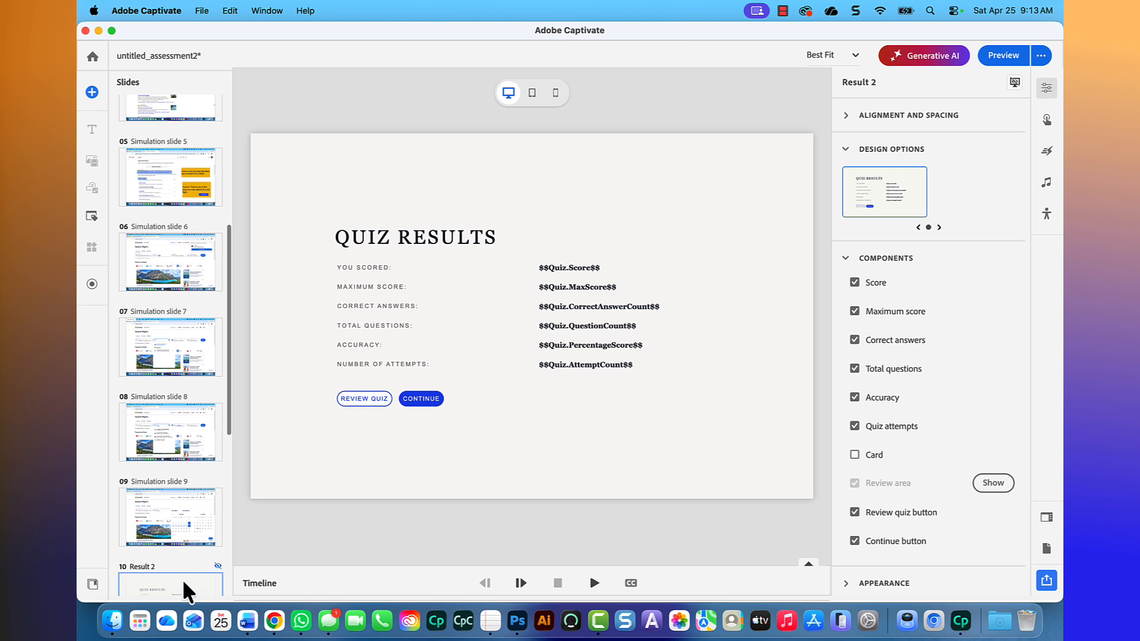
left_click_drag(188, 591, 197, 225)
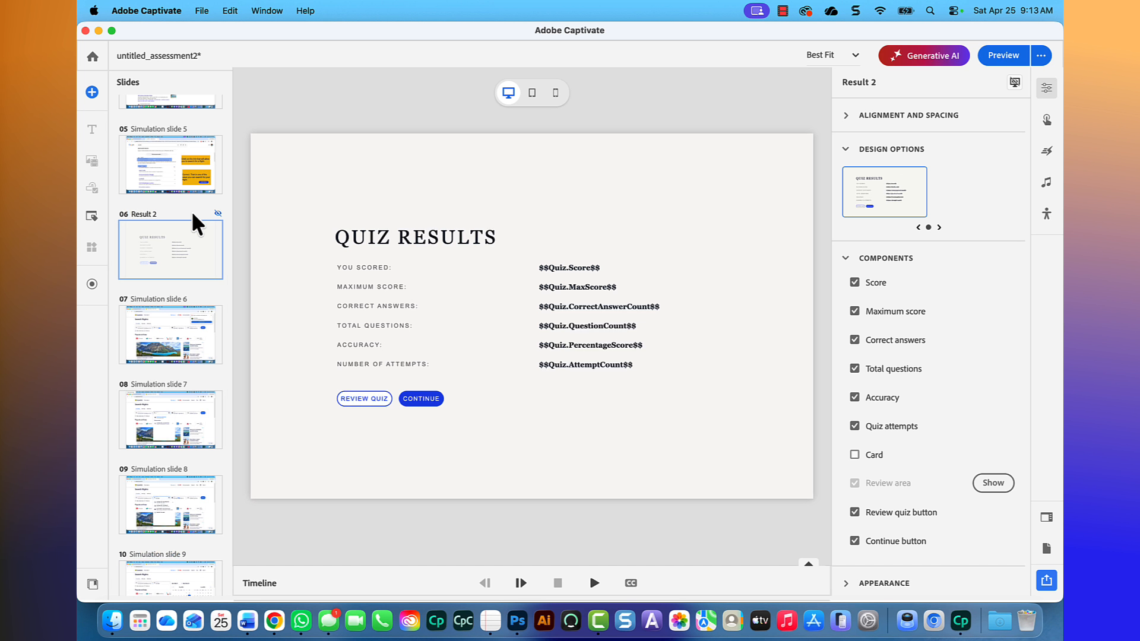
right_click(193, 243)
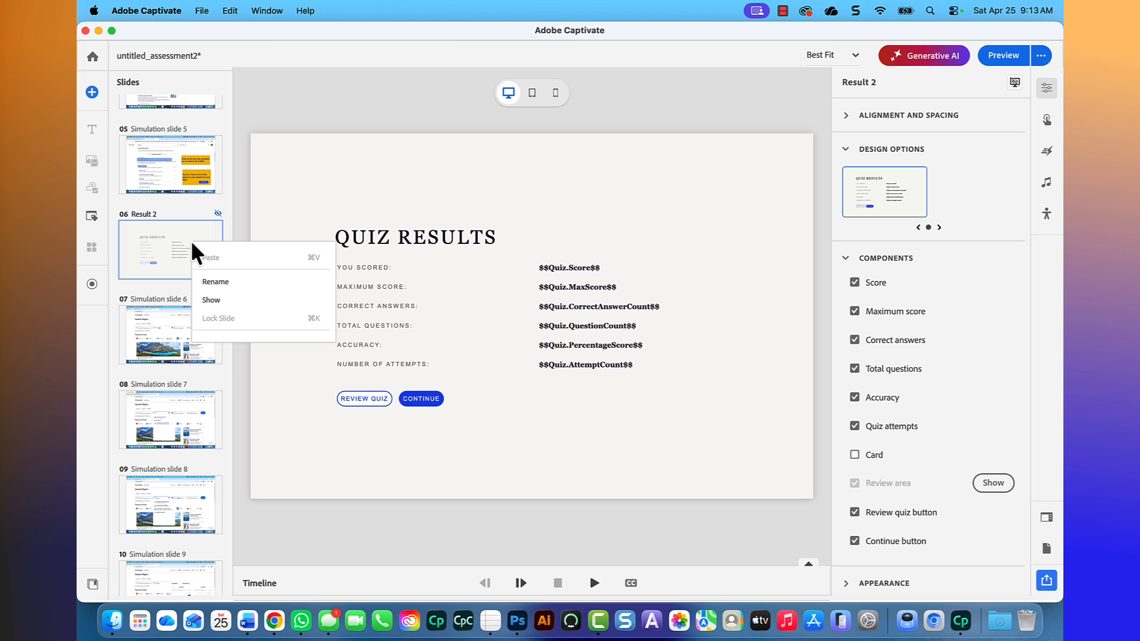
left_click(215, 300)
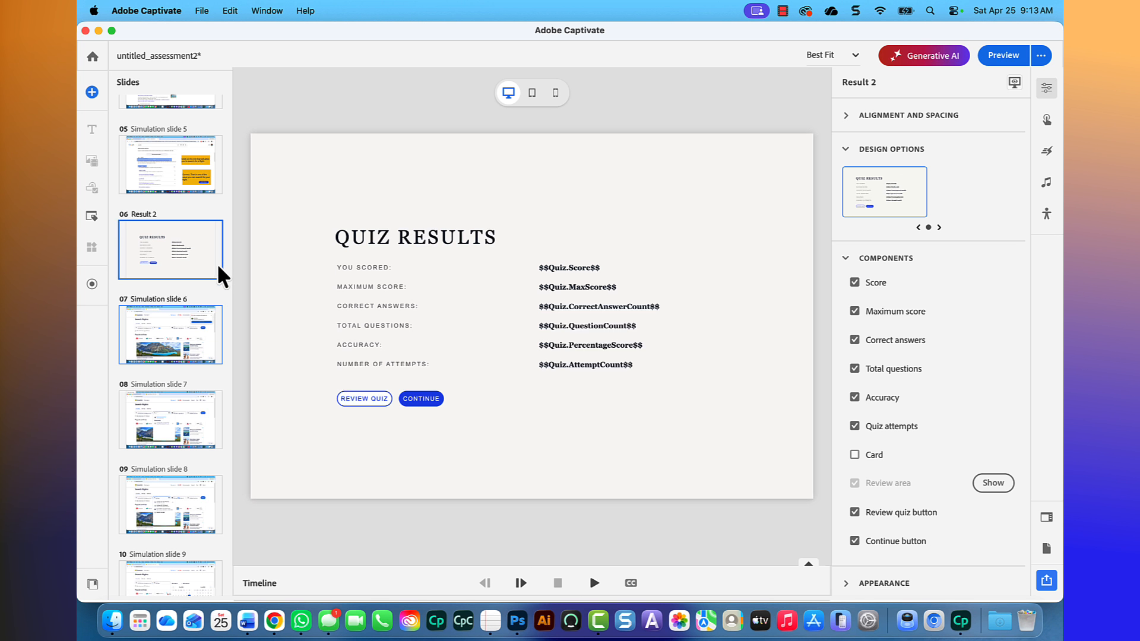
- Preview the project from Simulation slide 5, choosing the Travel with Expedia.ca link and continuing to the quiz results
left_click(205, 184)
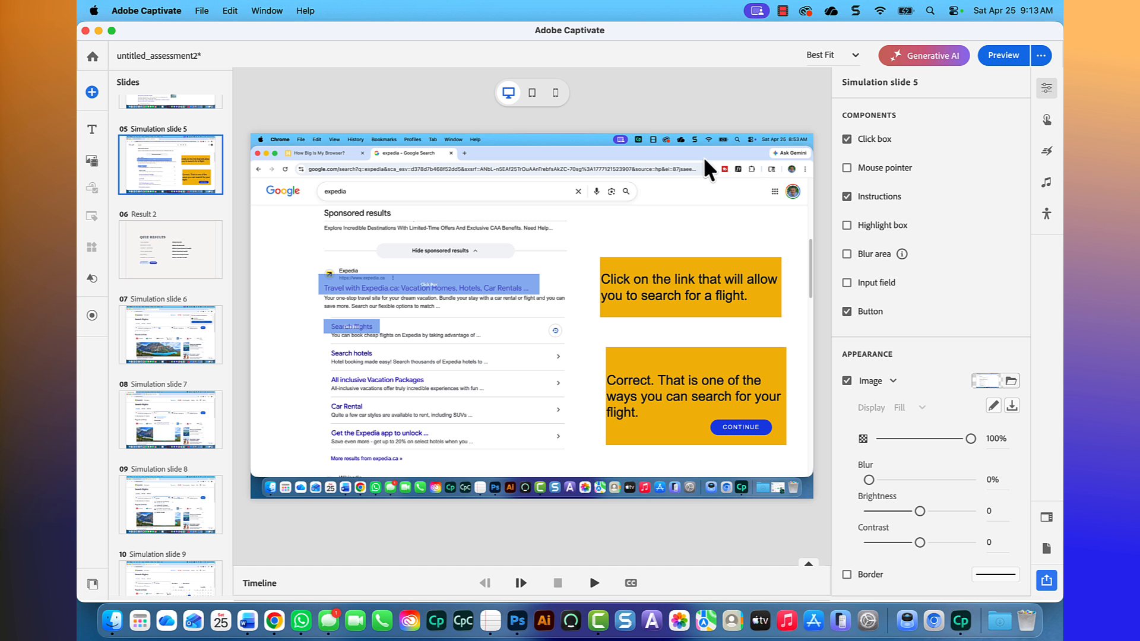
left_click(1046, 549)
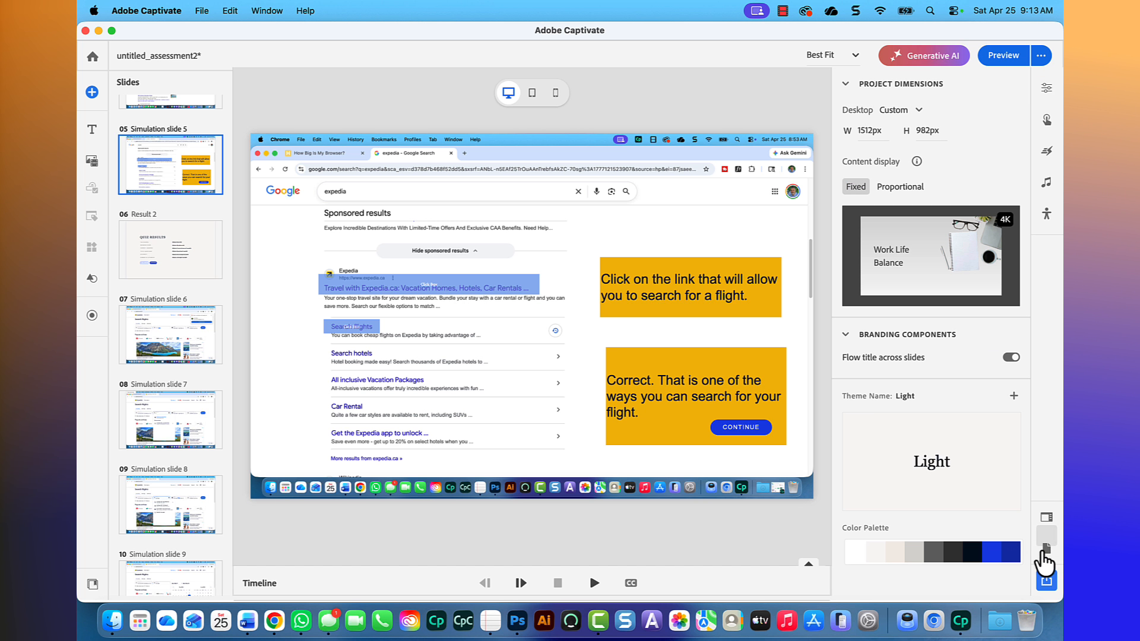
left_click(1002, 523)
scroll(962, 386, "up", 10)
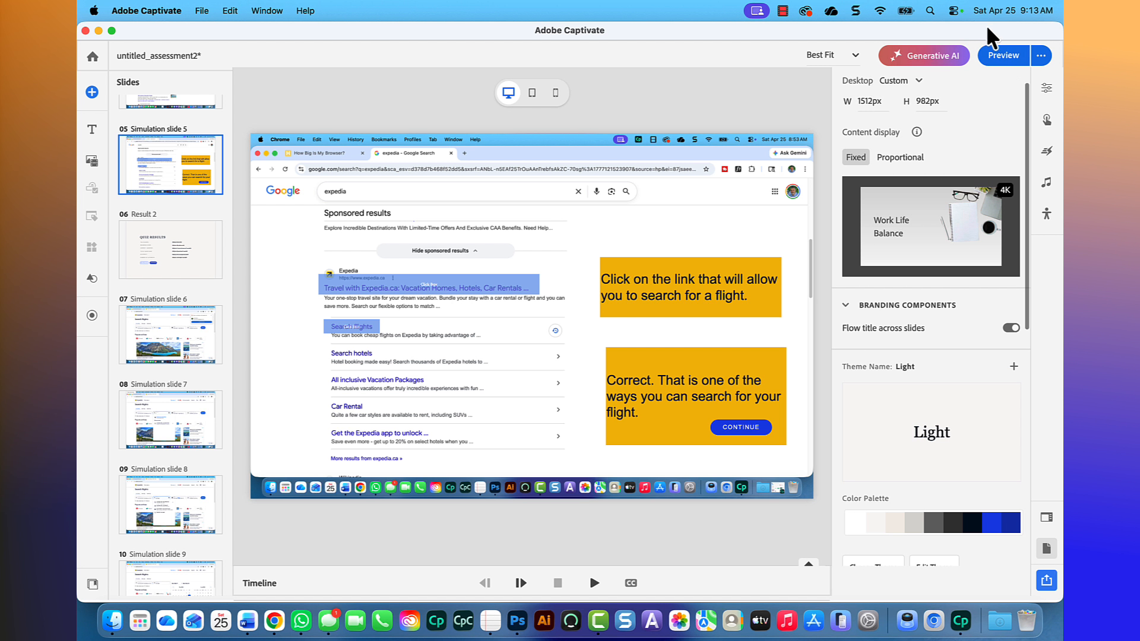
left_click(1004, 57)
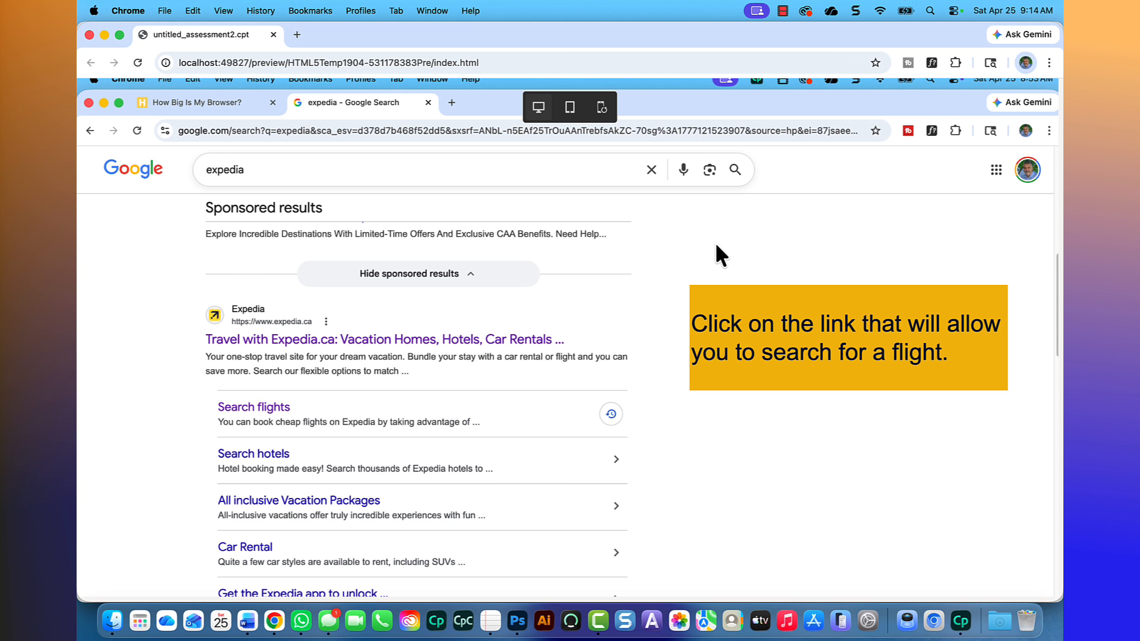
left_click(311, 345)
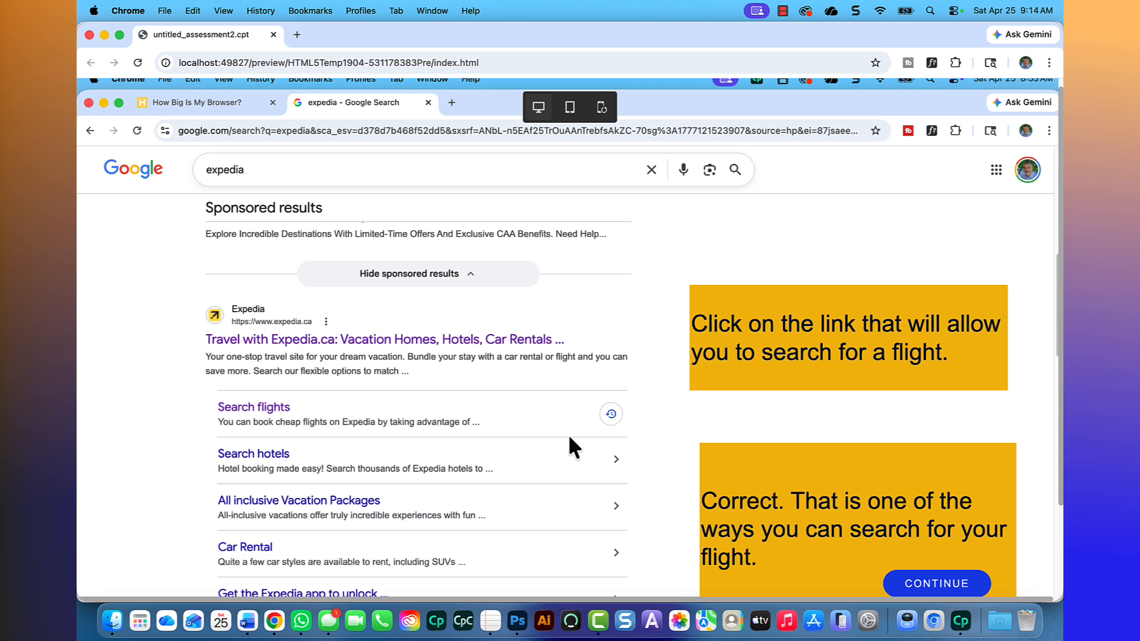
left_click(925, 586)
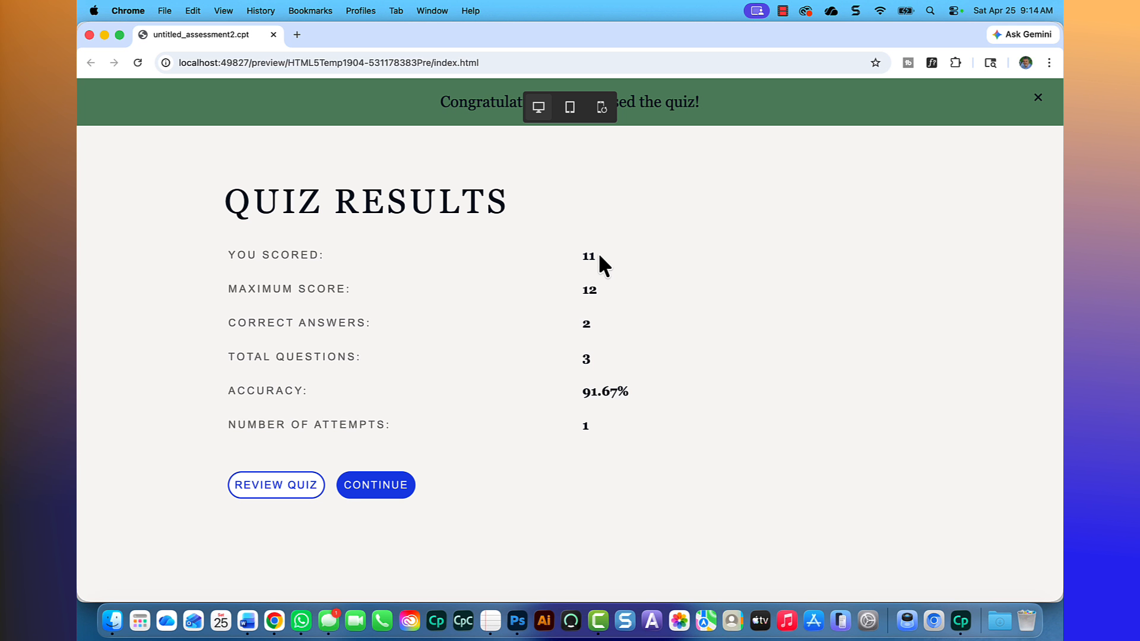
left_click(273, 34)
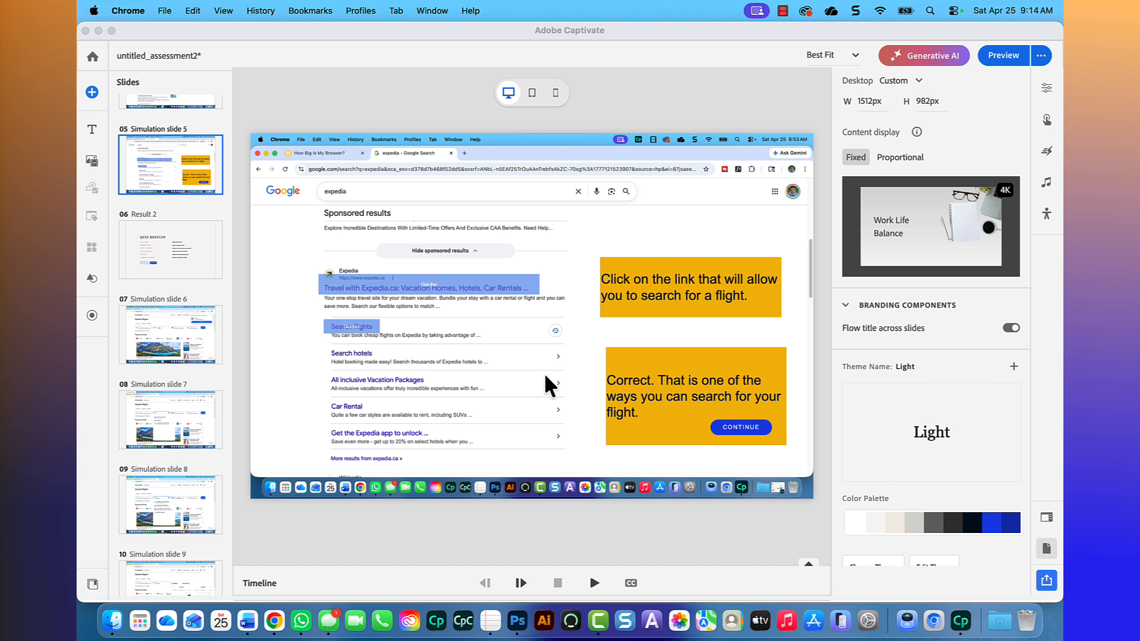
- Exclude the click boxes over Travel with Expedia.ca and Search flights from the quiz
left_click(497, 295)
left_click(846, 445)
left_click(847, 468)
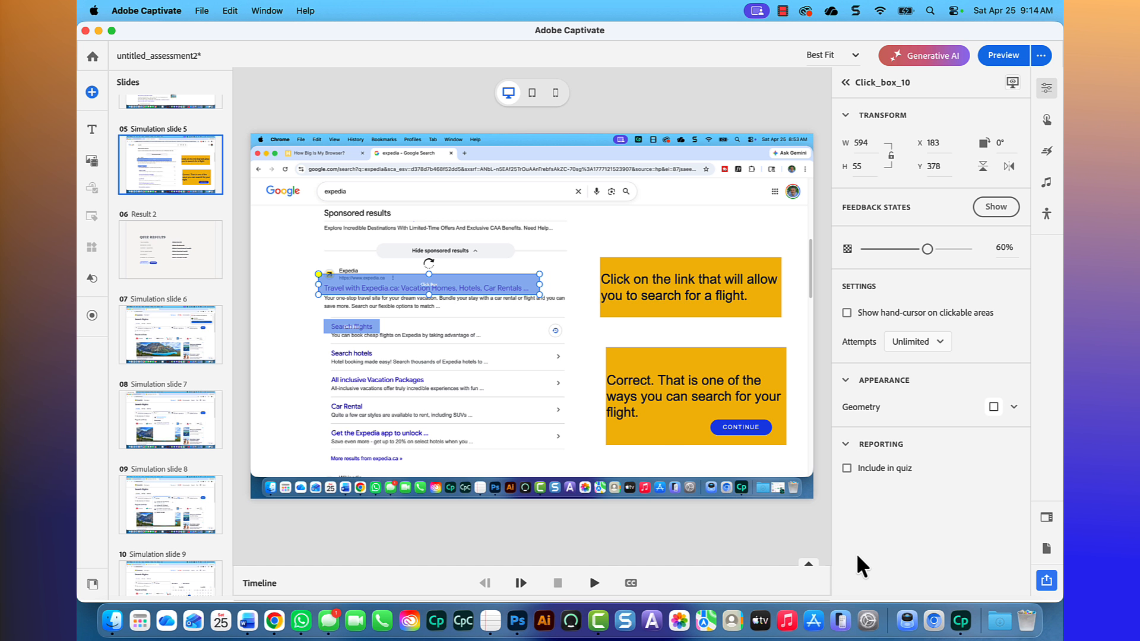
left_click(365, 326)
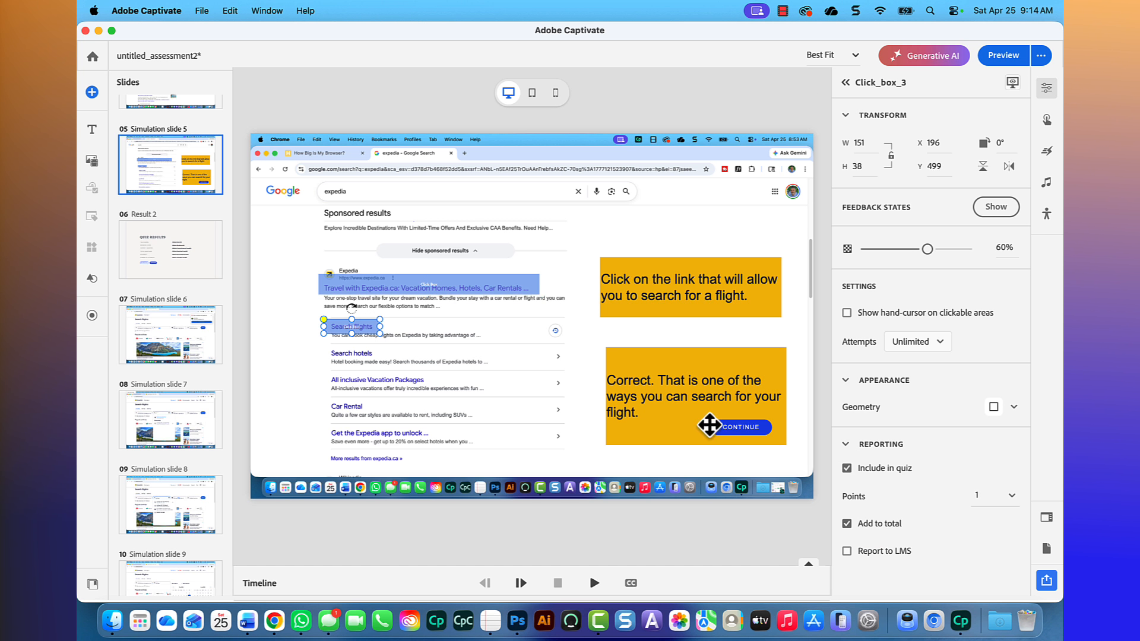
left_click(846, 467)
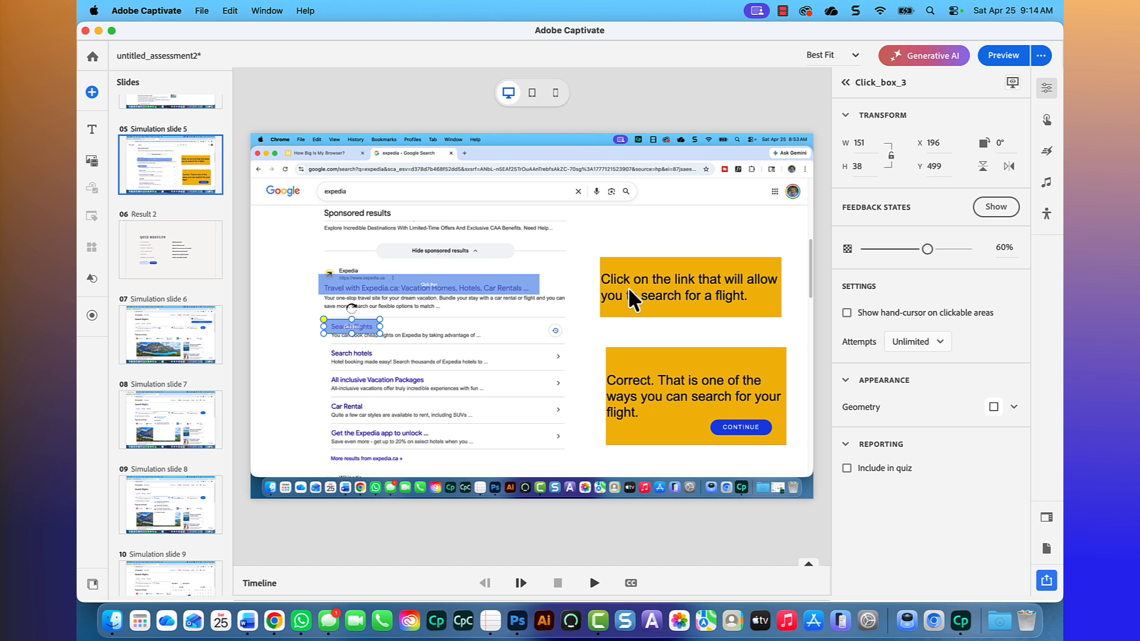
left_click(696, 118)
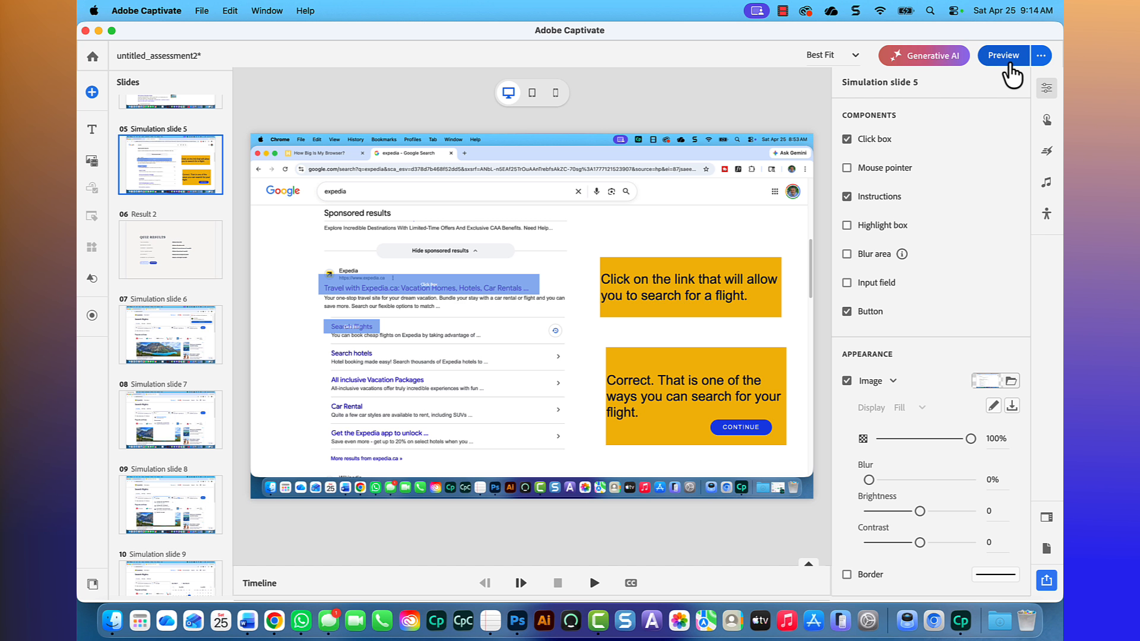
- Preview the project again and test the Travel with Expedia.ca answer through to the quiz results
left_click(1013, 71)
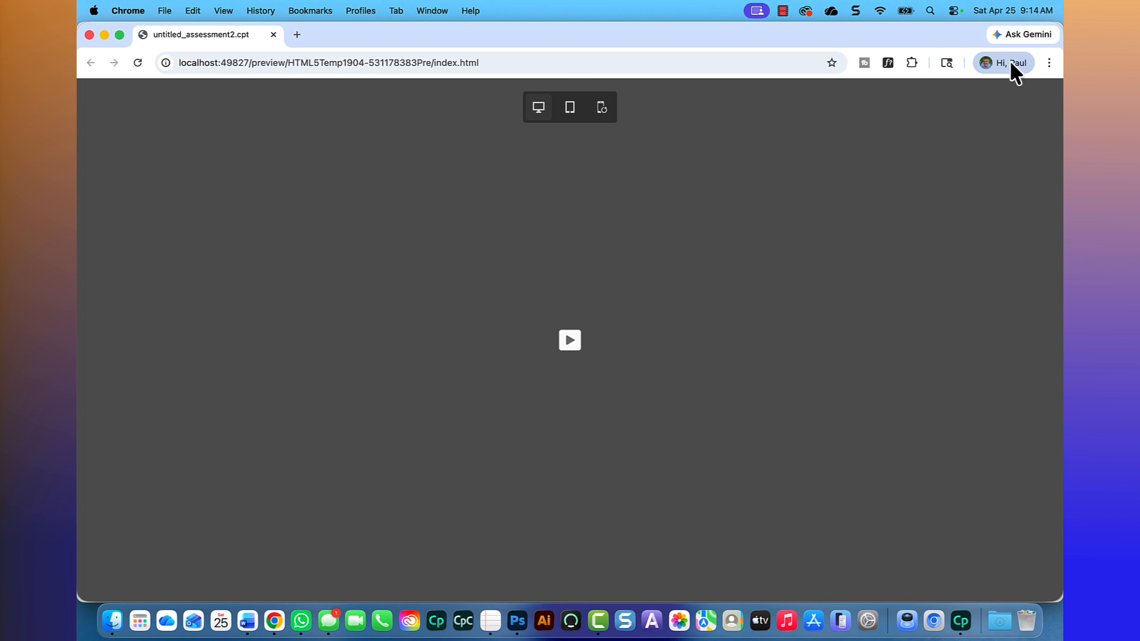
left_click(571, 341)
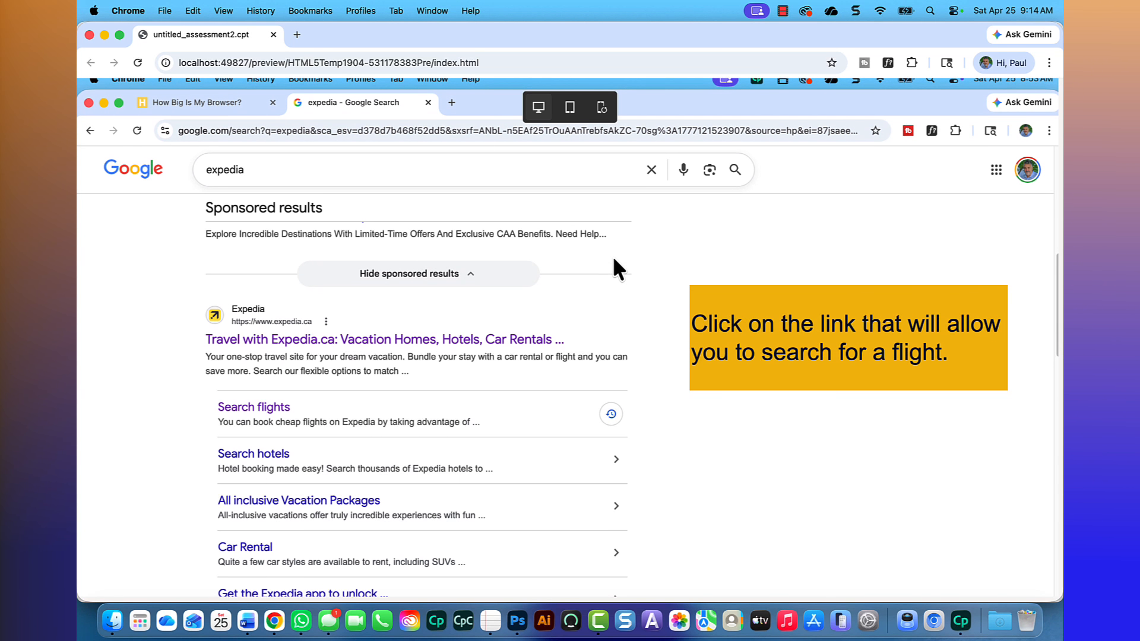
left_click(313, 340)
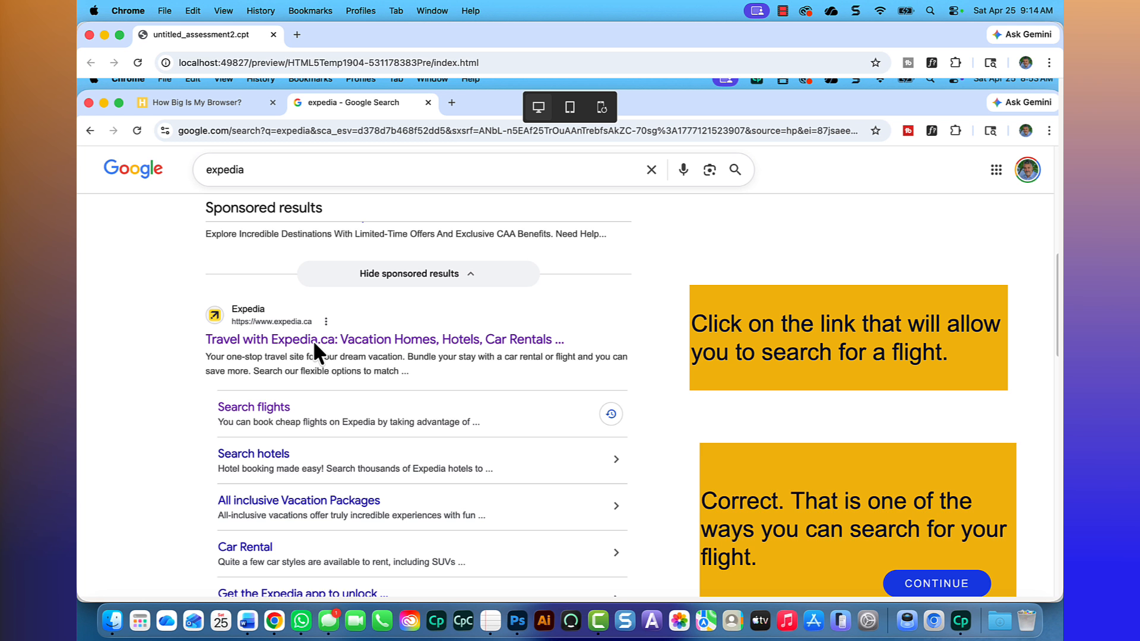
left_click(936, 587)
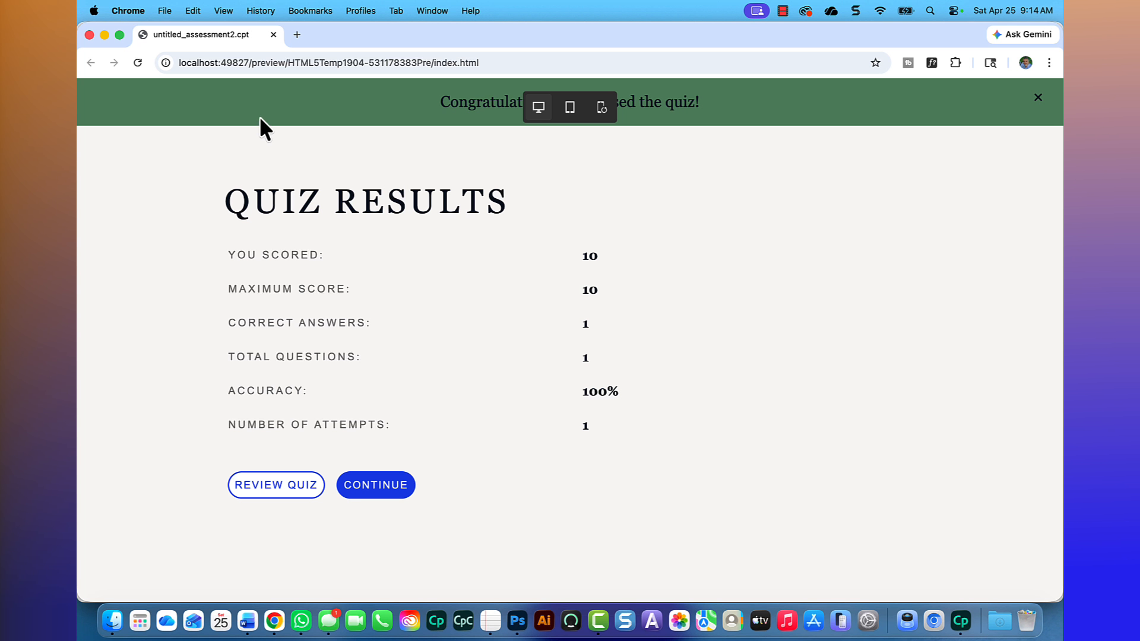
- Reload the preview and test the Search flights answer through to the quiz results
left_click(138, 62)
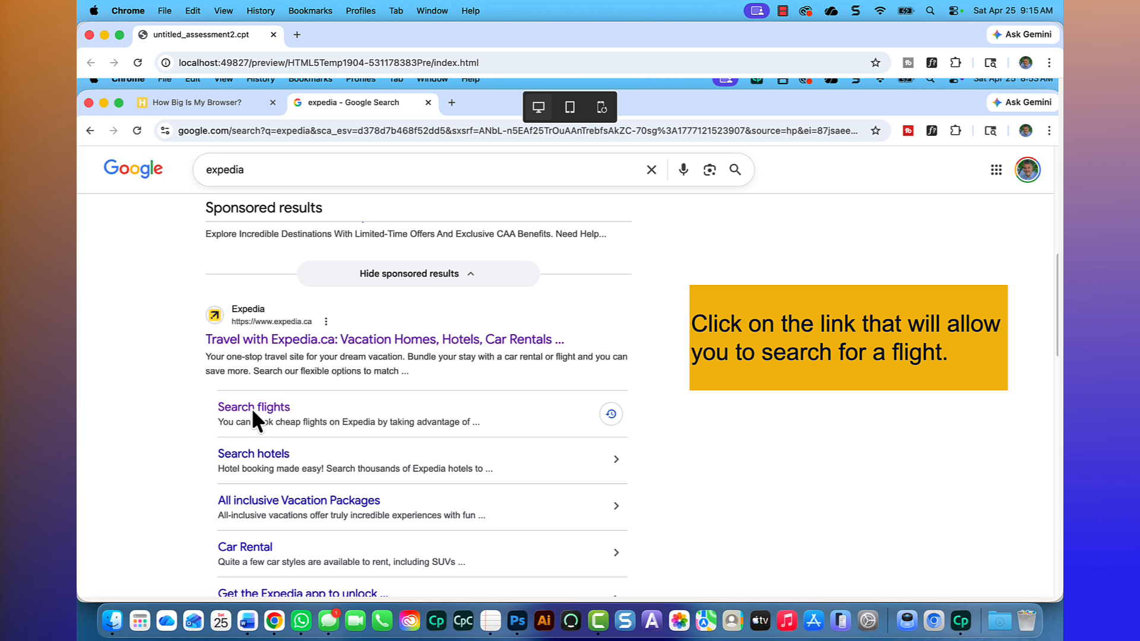
left_click(251, 408)
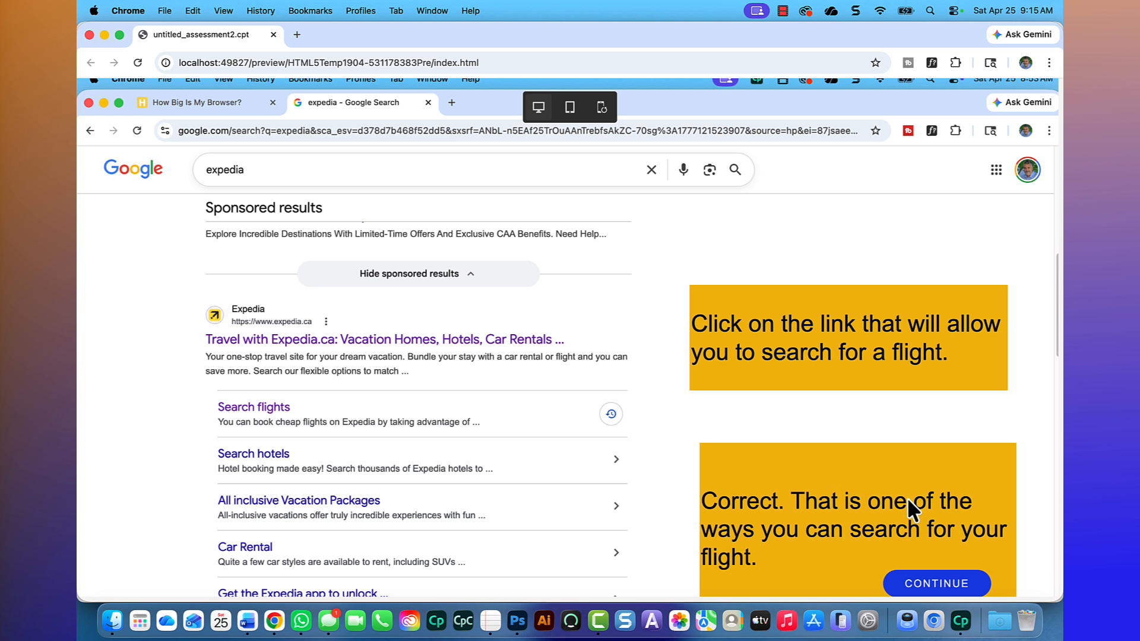
left_click(937, 584)
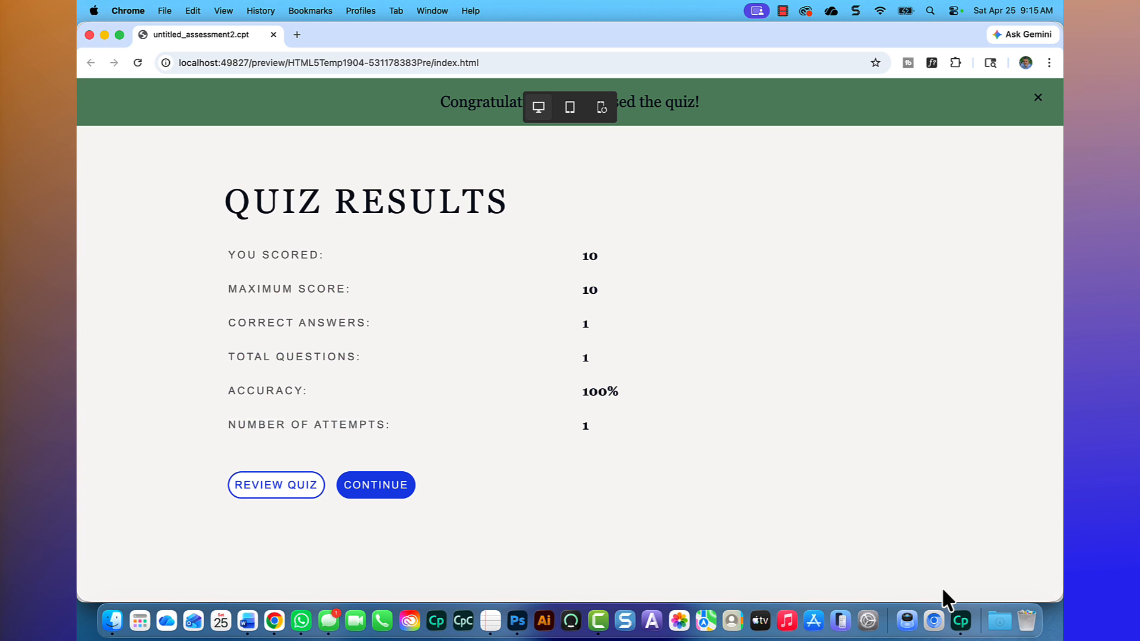